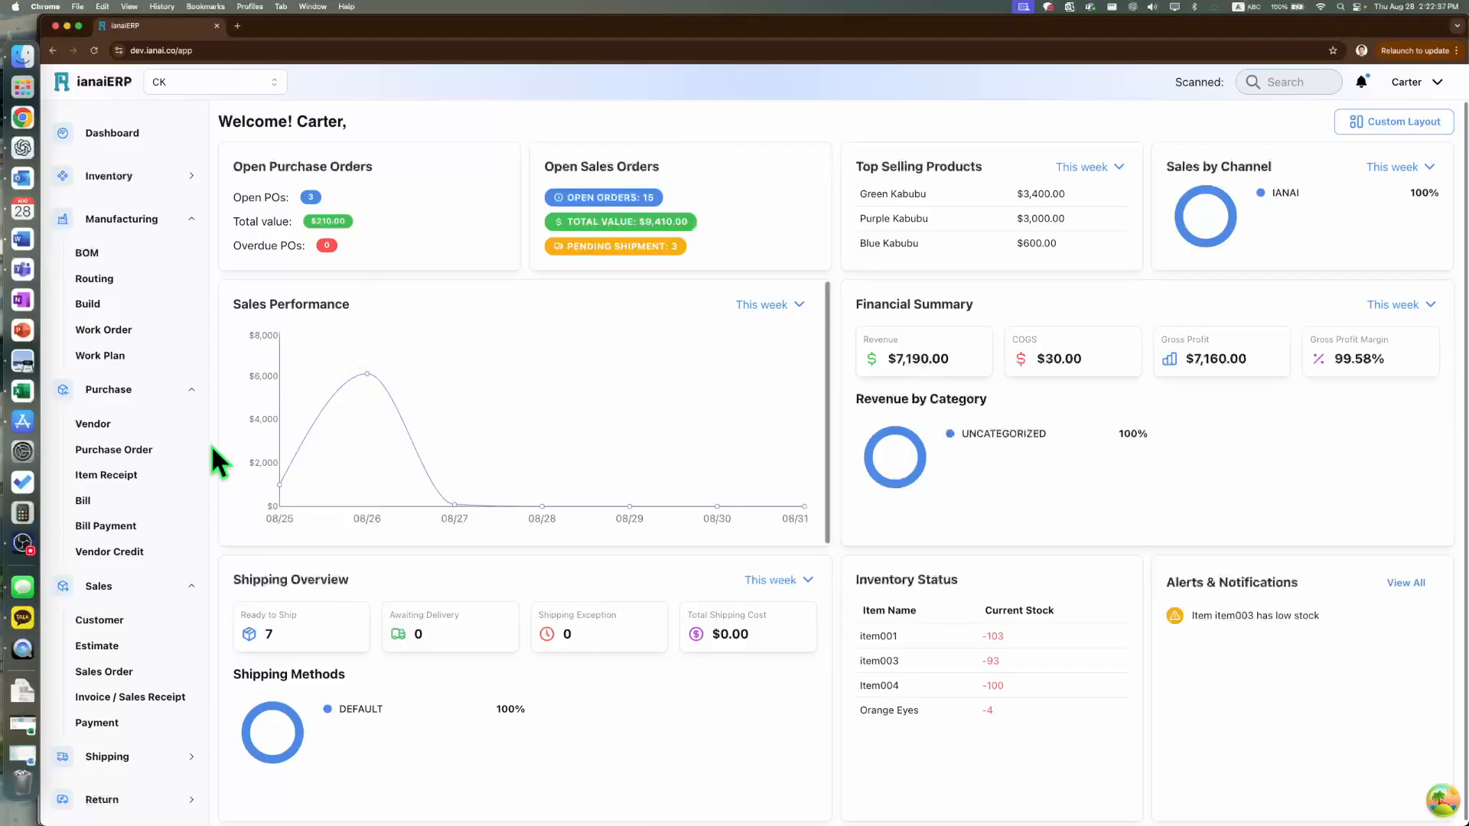
Step: Open the list of sales estimates and check the actions available for the most recent estimate
scroll(139, 478, down, 2)
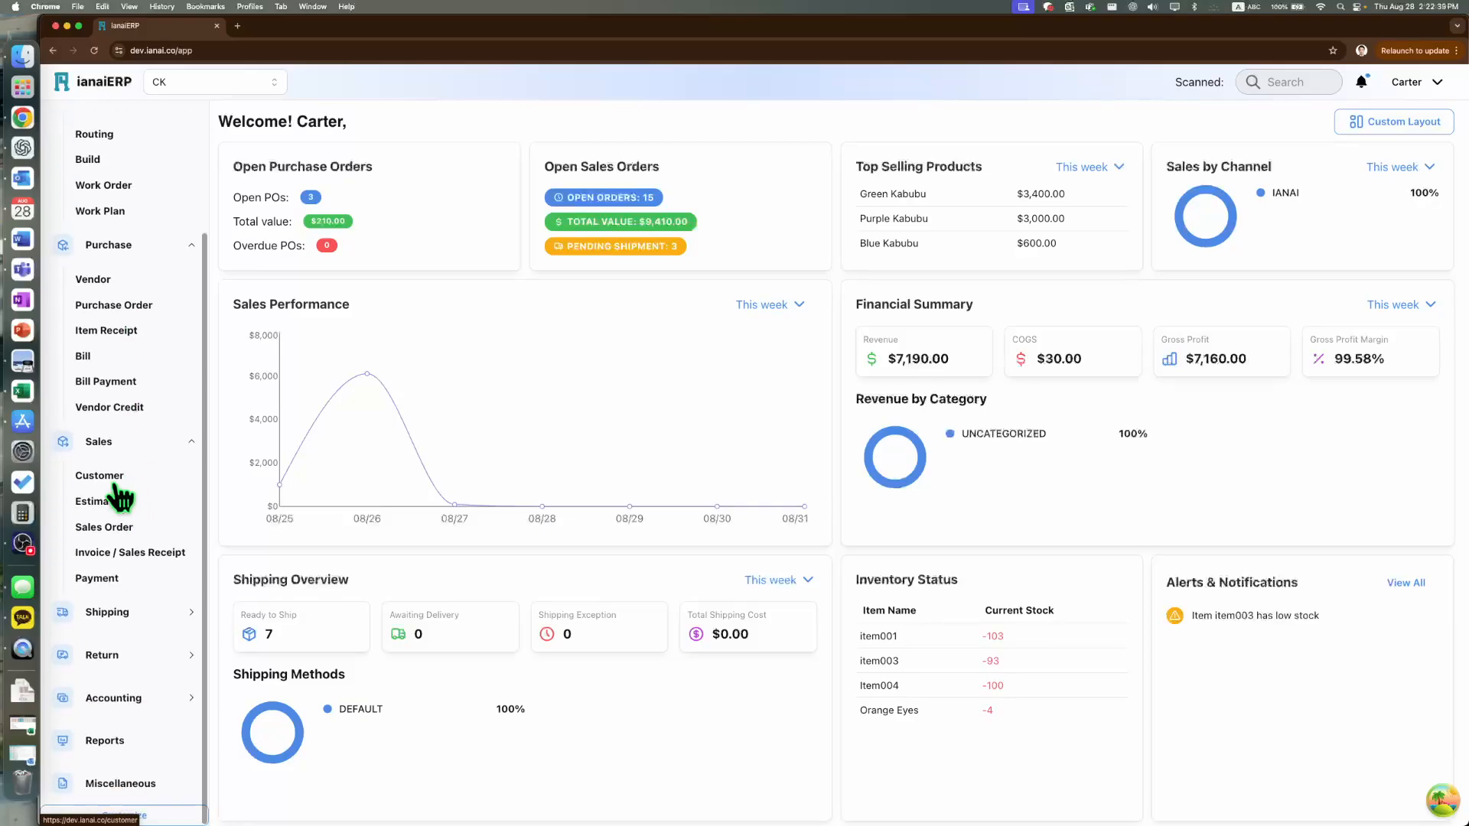
click(119, 506)
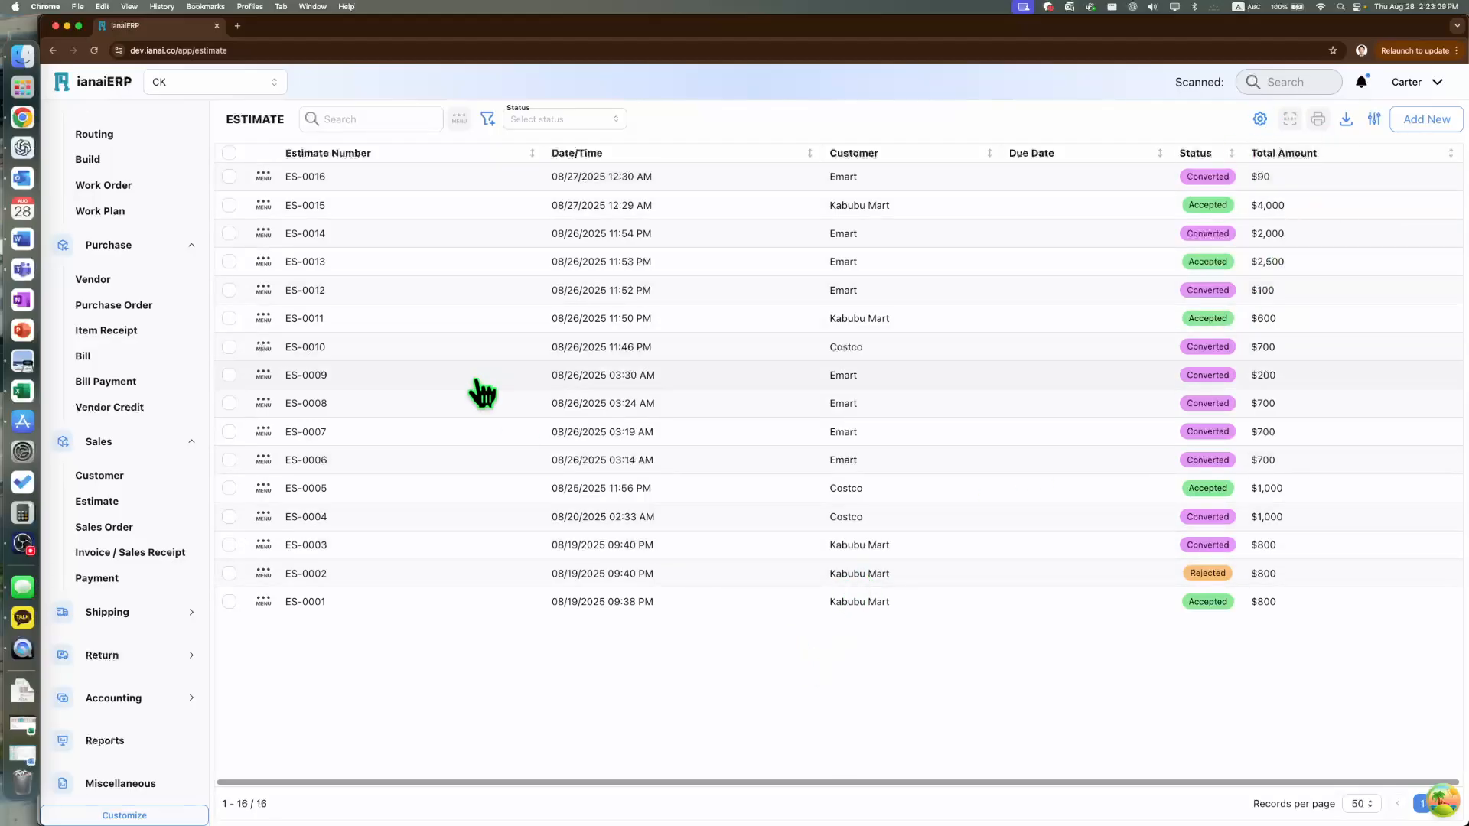
click(264, 179)
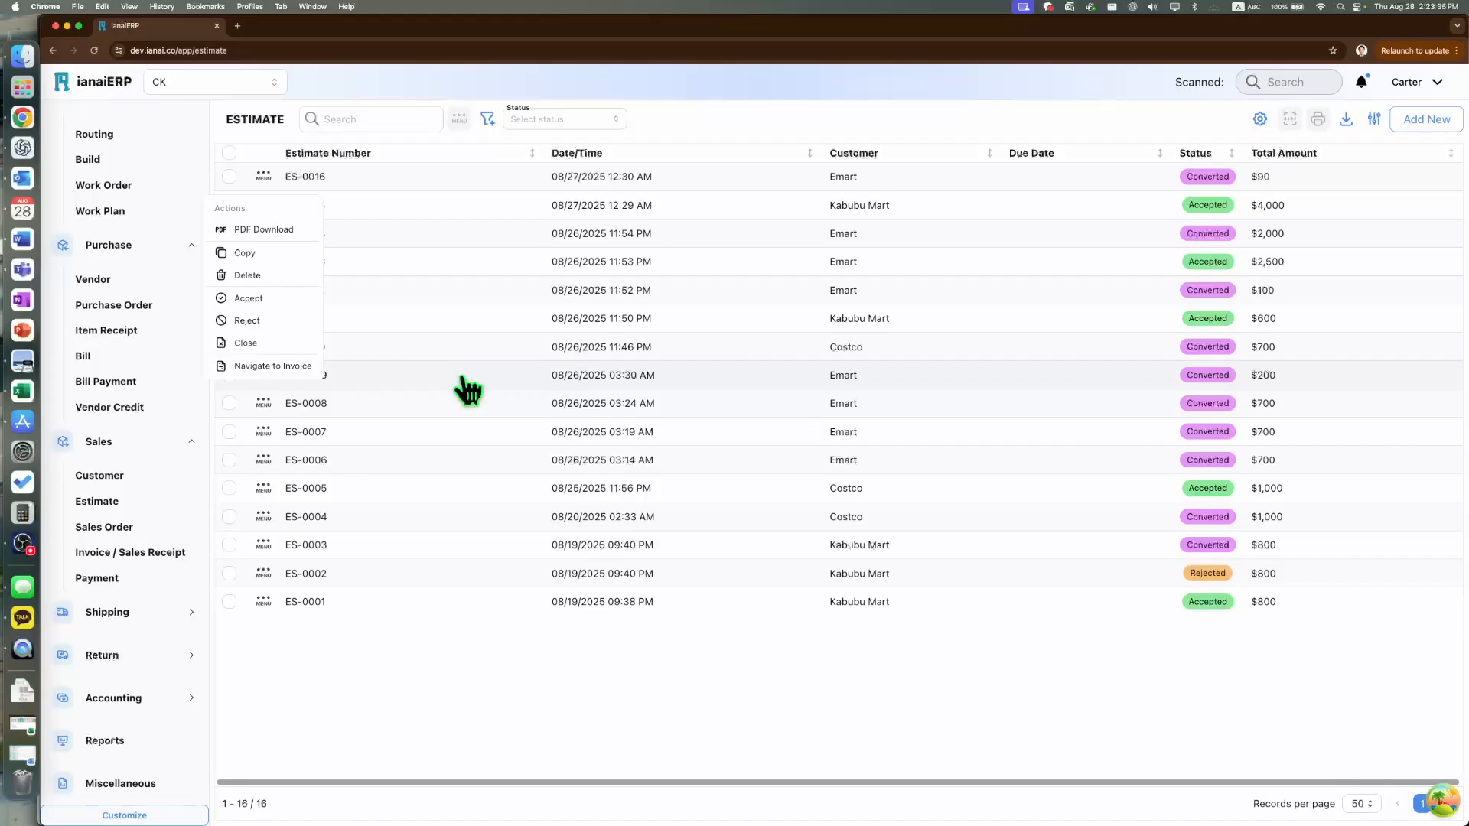
click(691, 111)
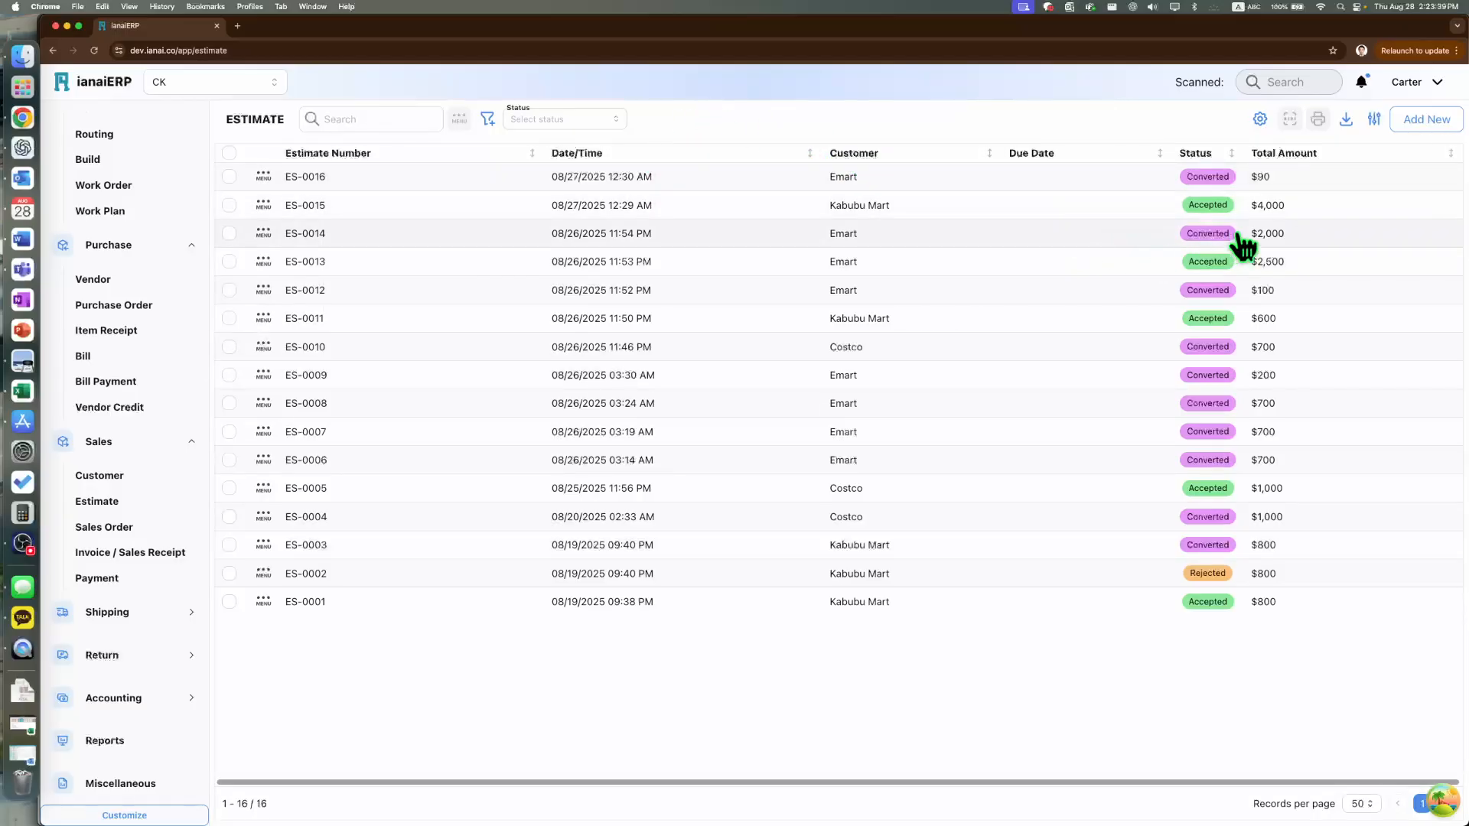
Step: Start a new estimate for the customer Emart with the payment term Net 30
click(1416, 127)
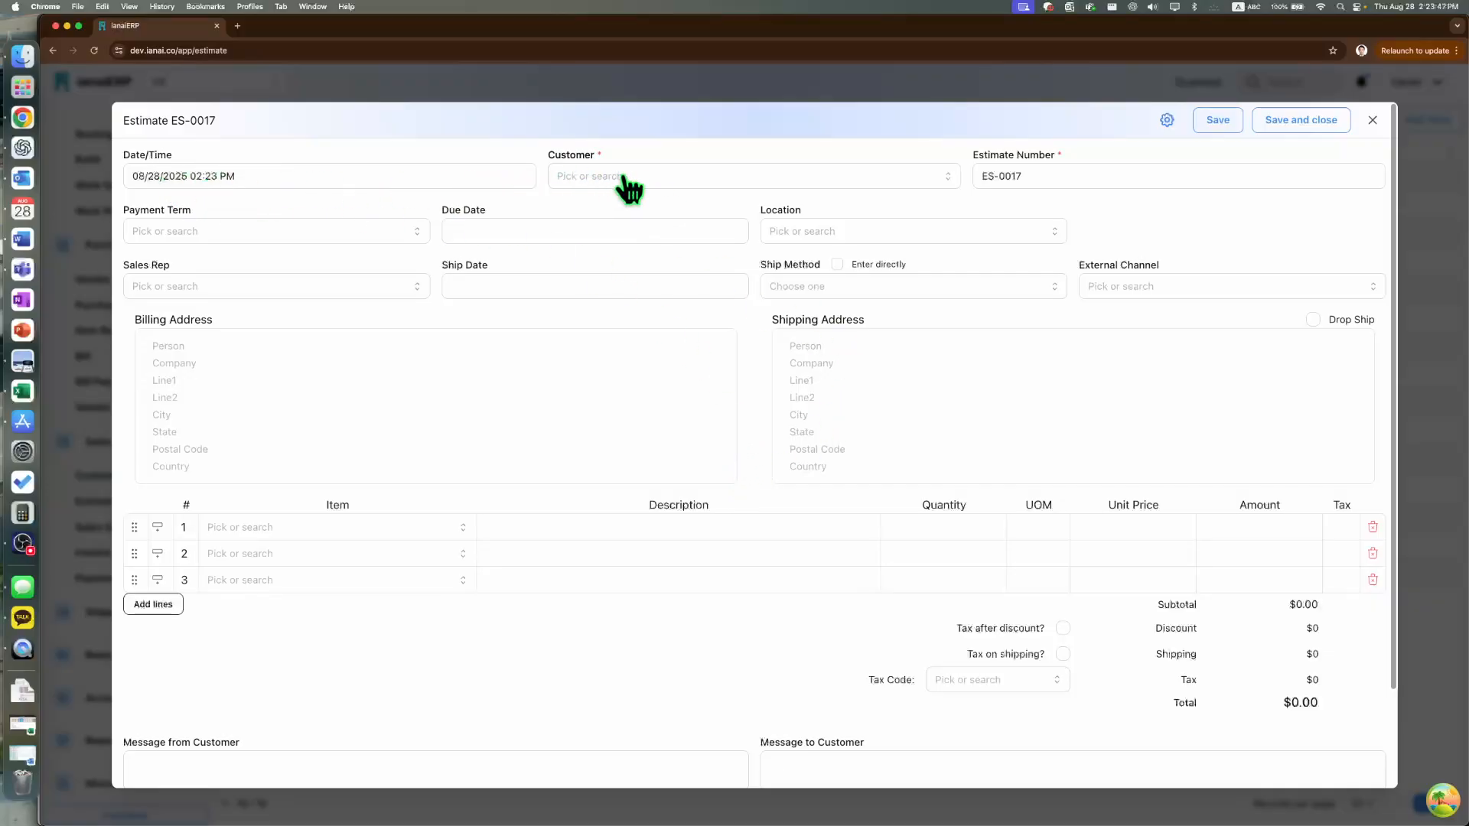
click(646, 190)
scroll(650, 330, down, 1)
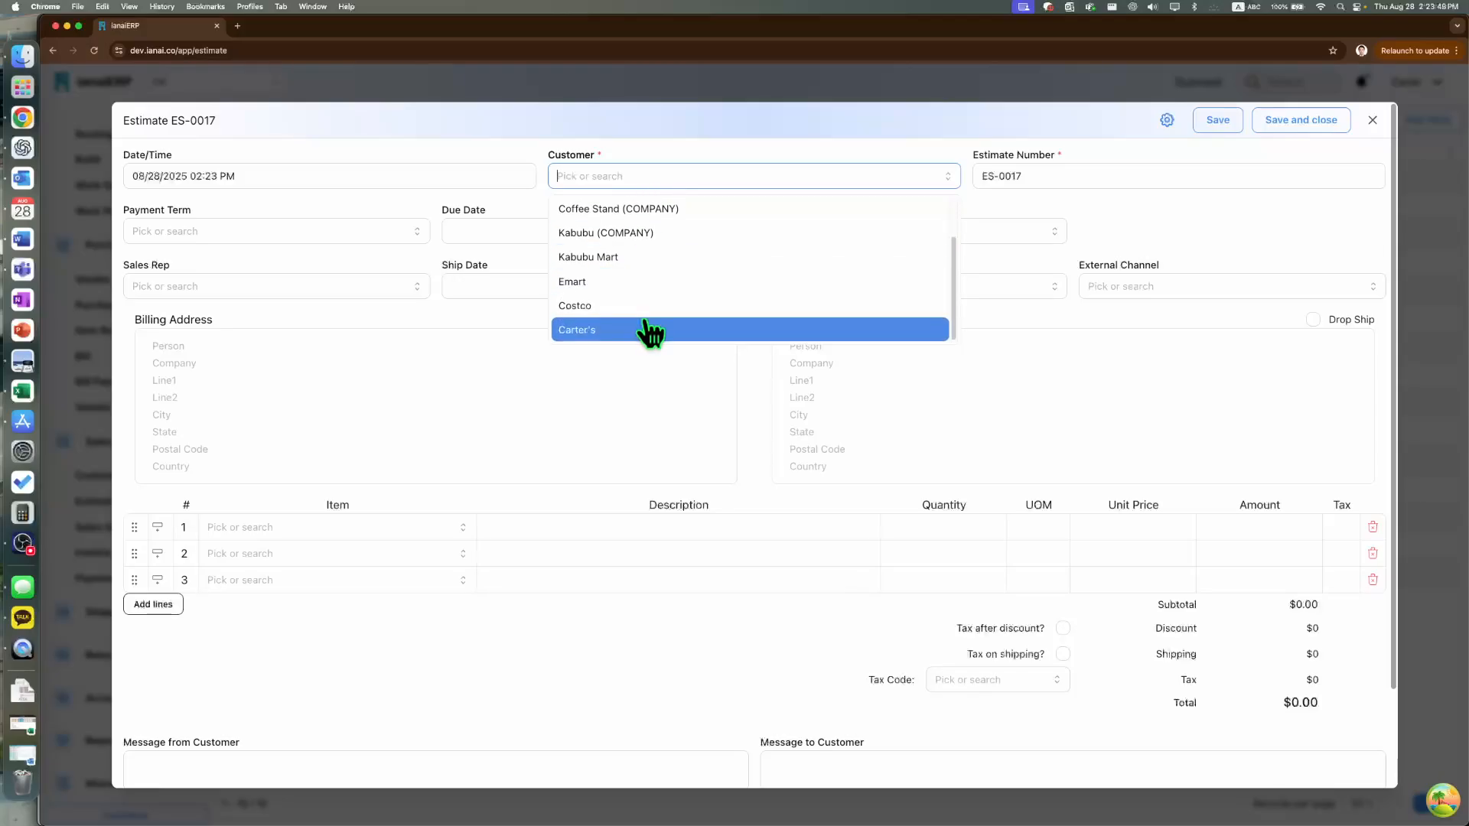
click(649, 285)
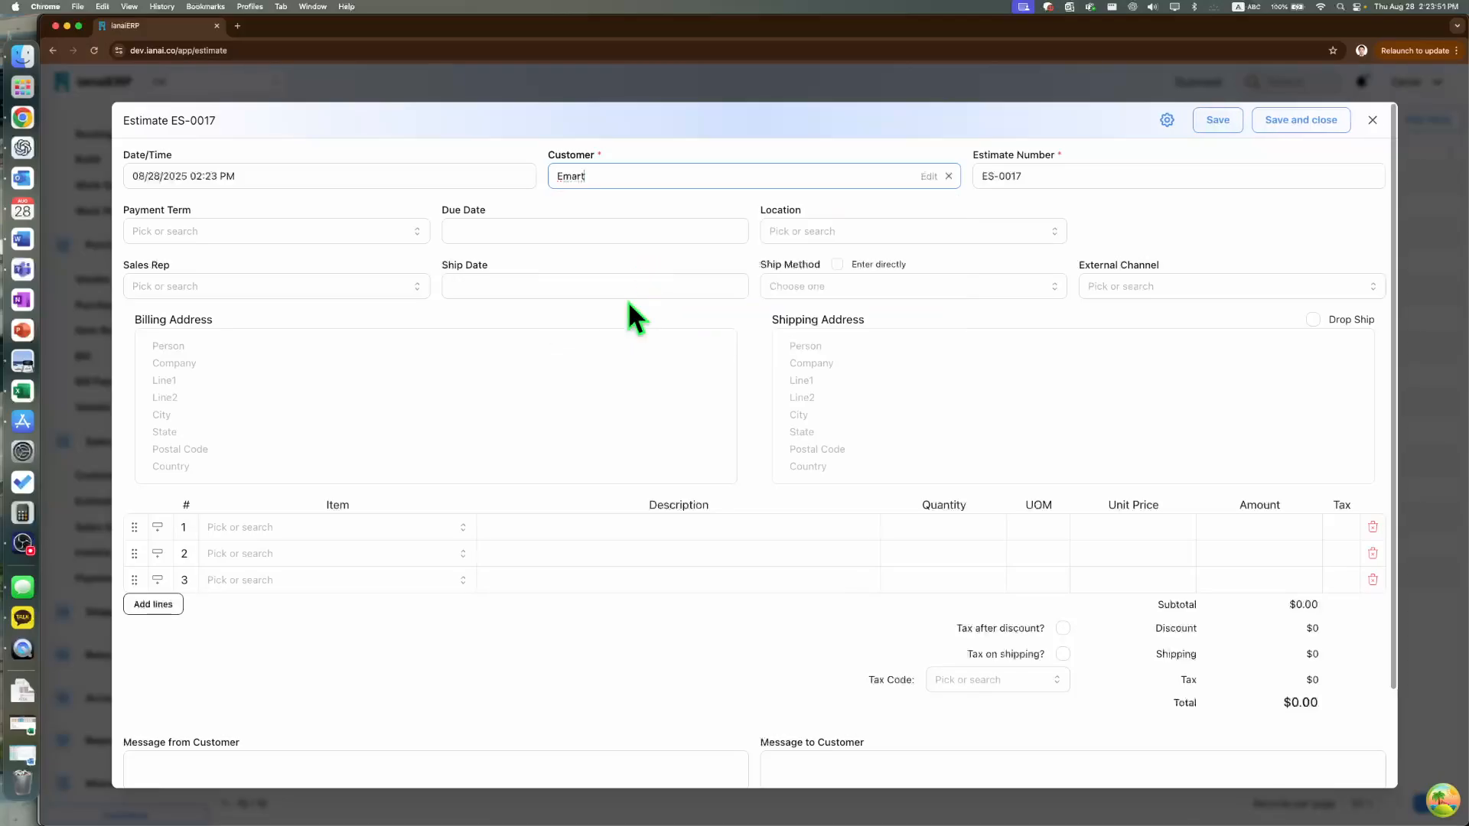
click(317, 233)
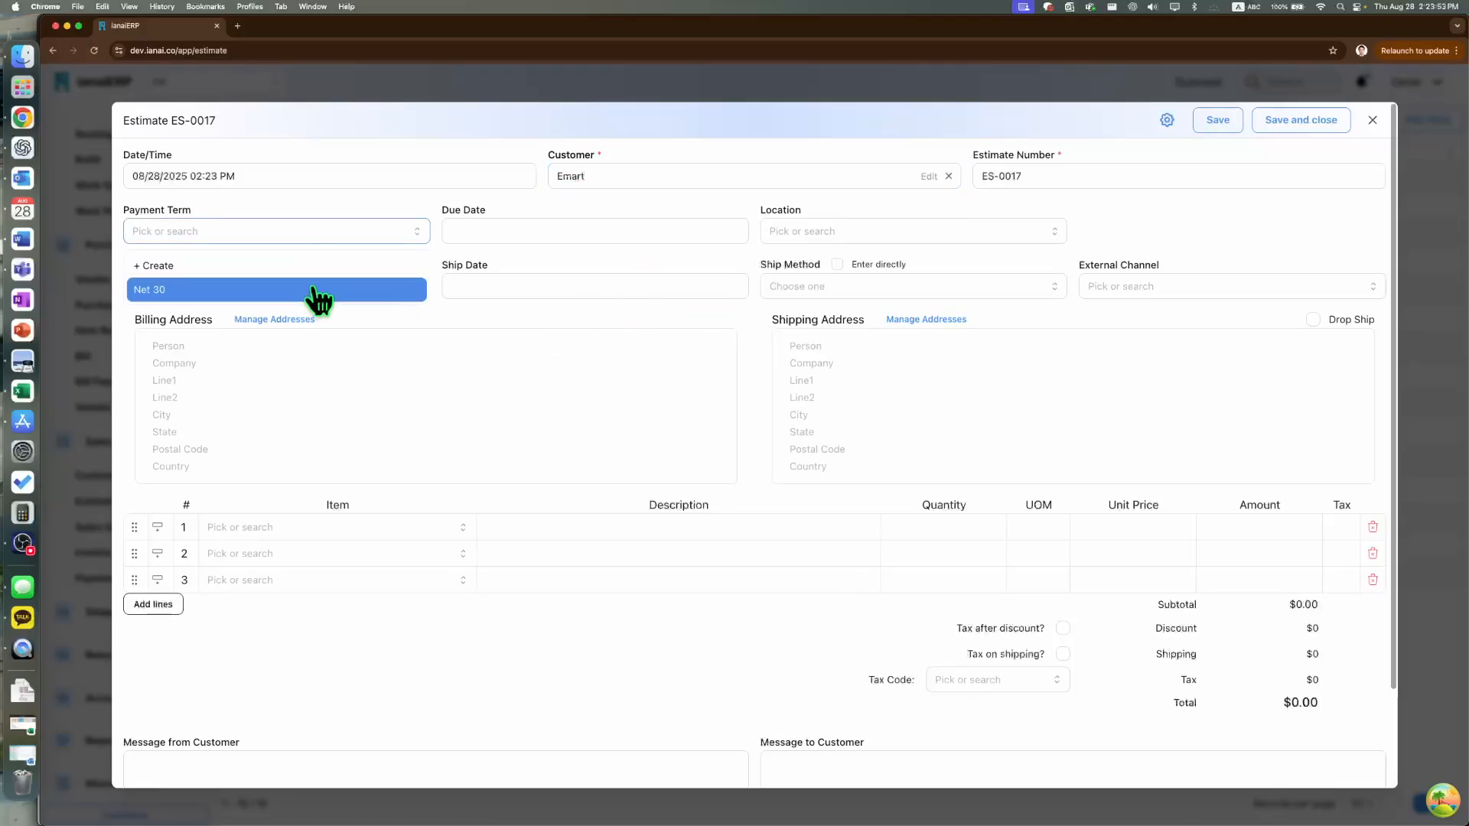
click(315, 292)
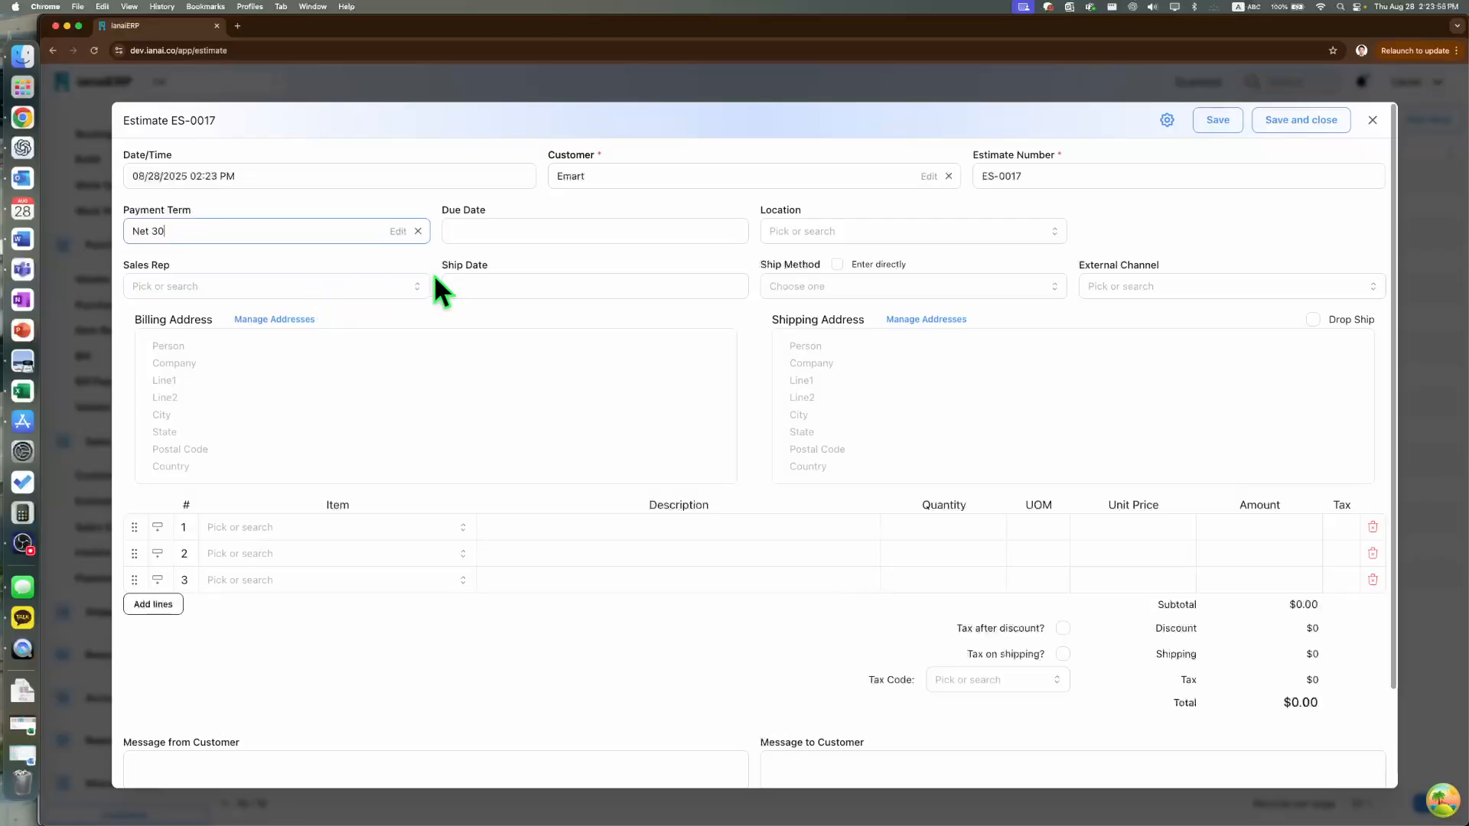
Step: Set the estimate's due date to 08/29/2025 and its location to Kabubu
click(542, 234)
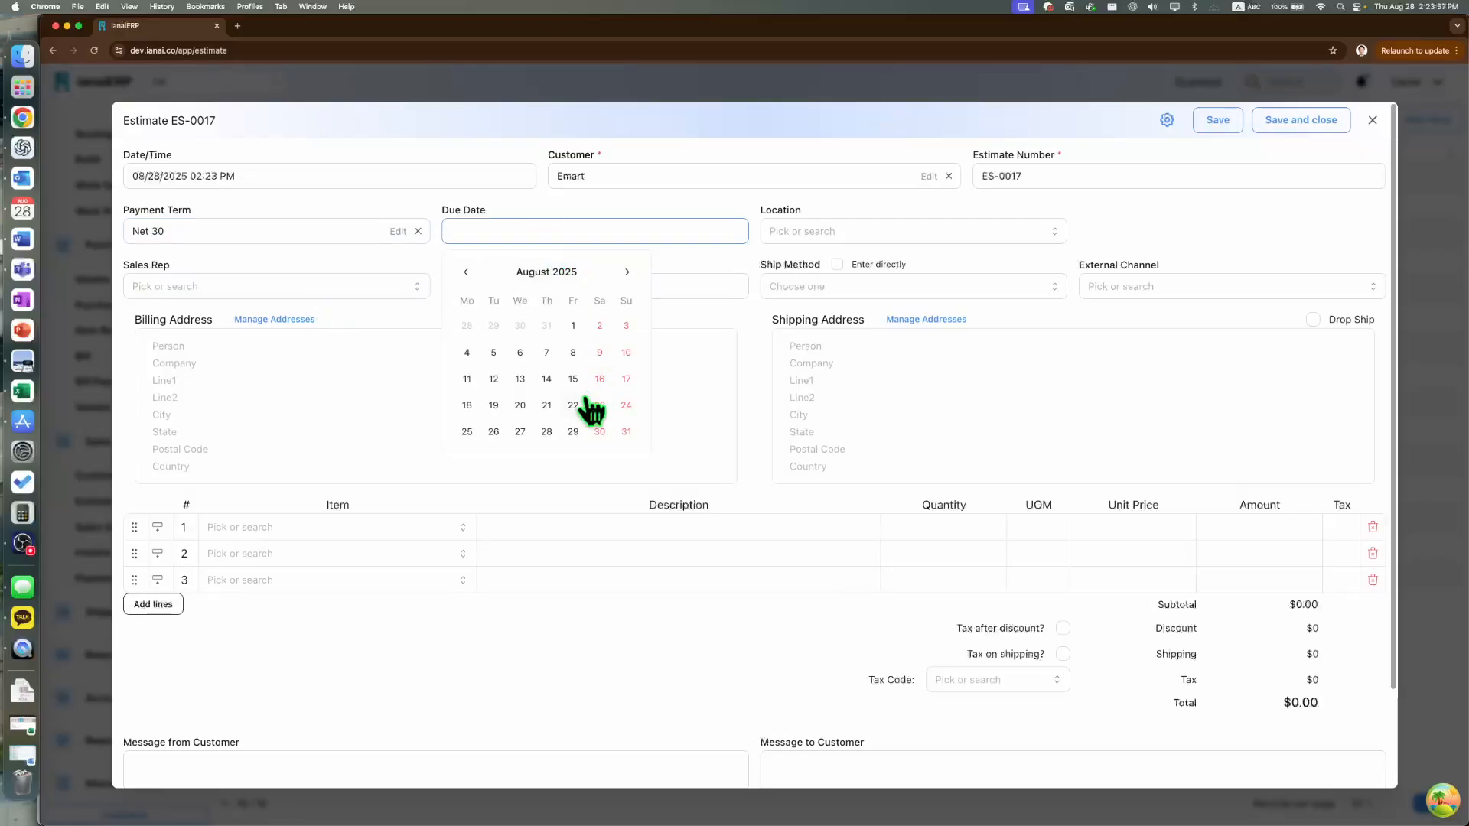
click(573, 433)
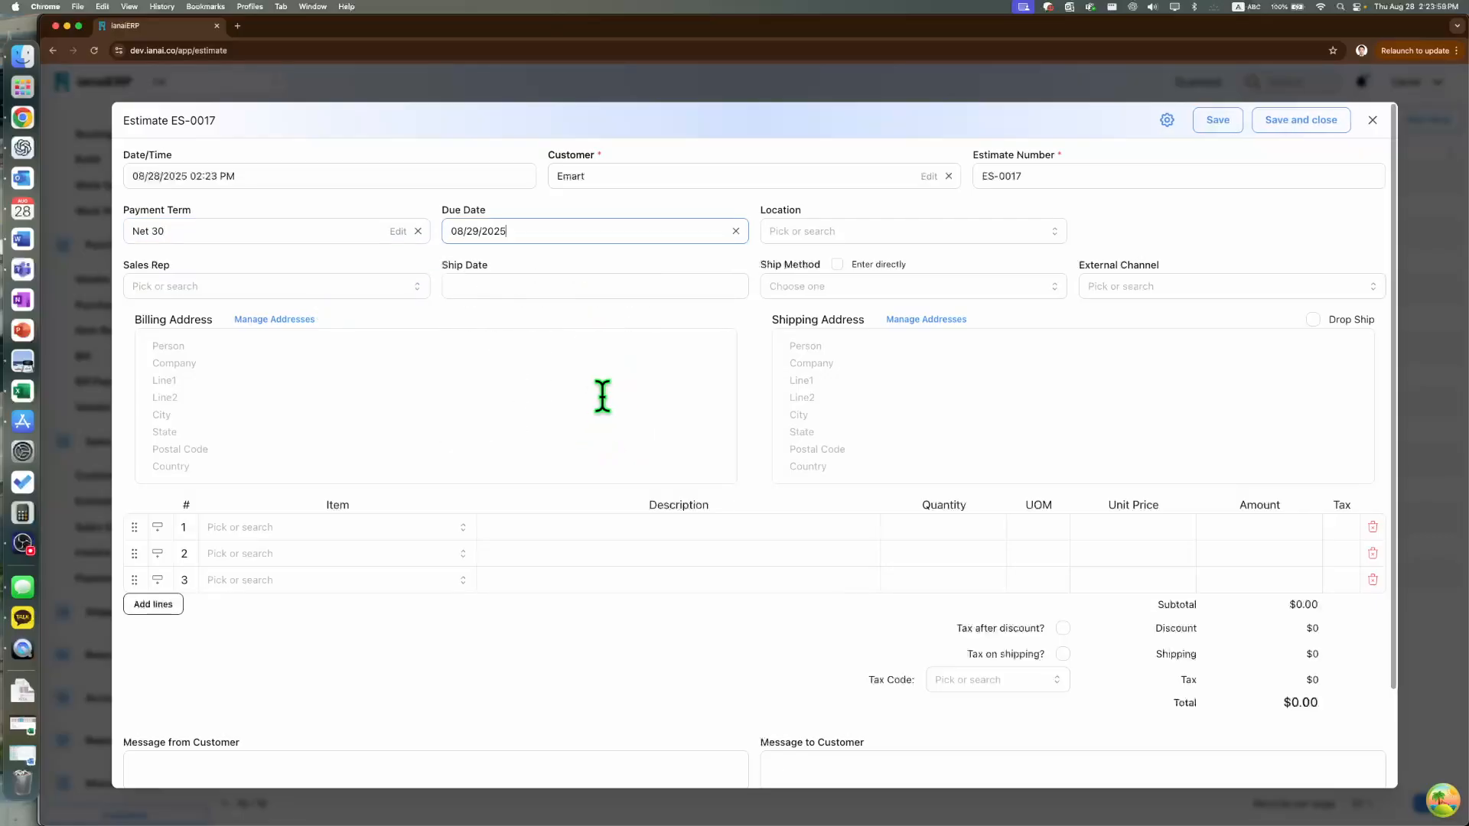
click(671, 324)
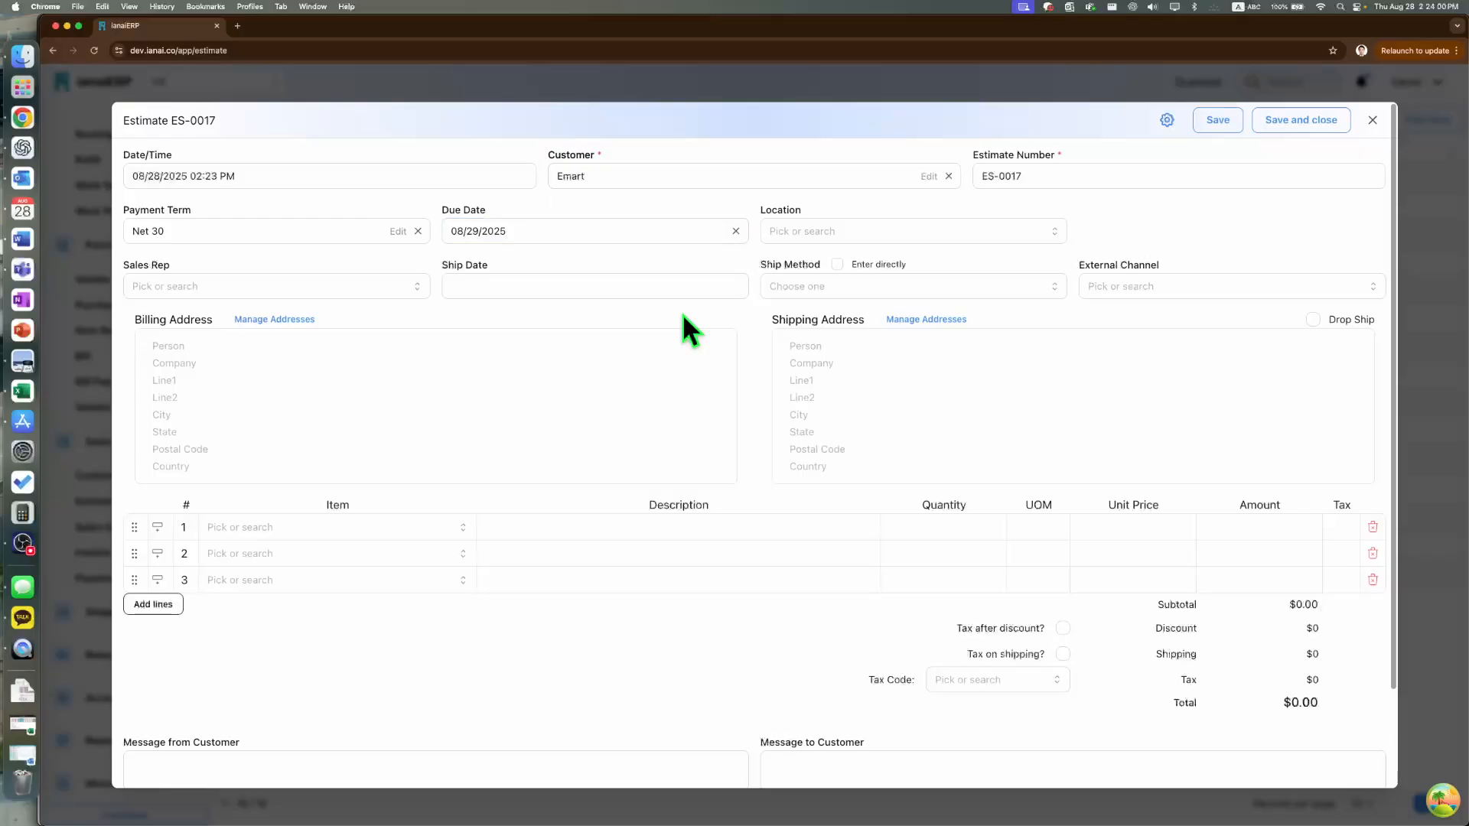
click(839, 232)
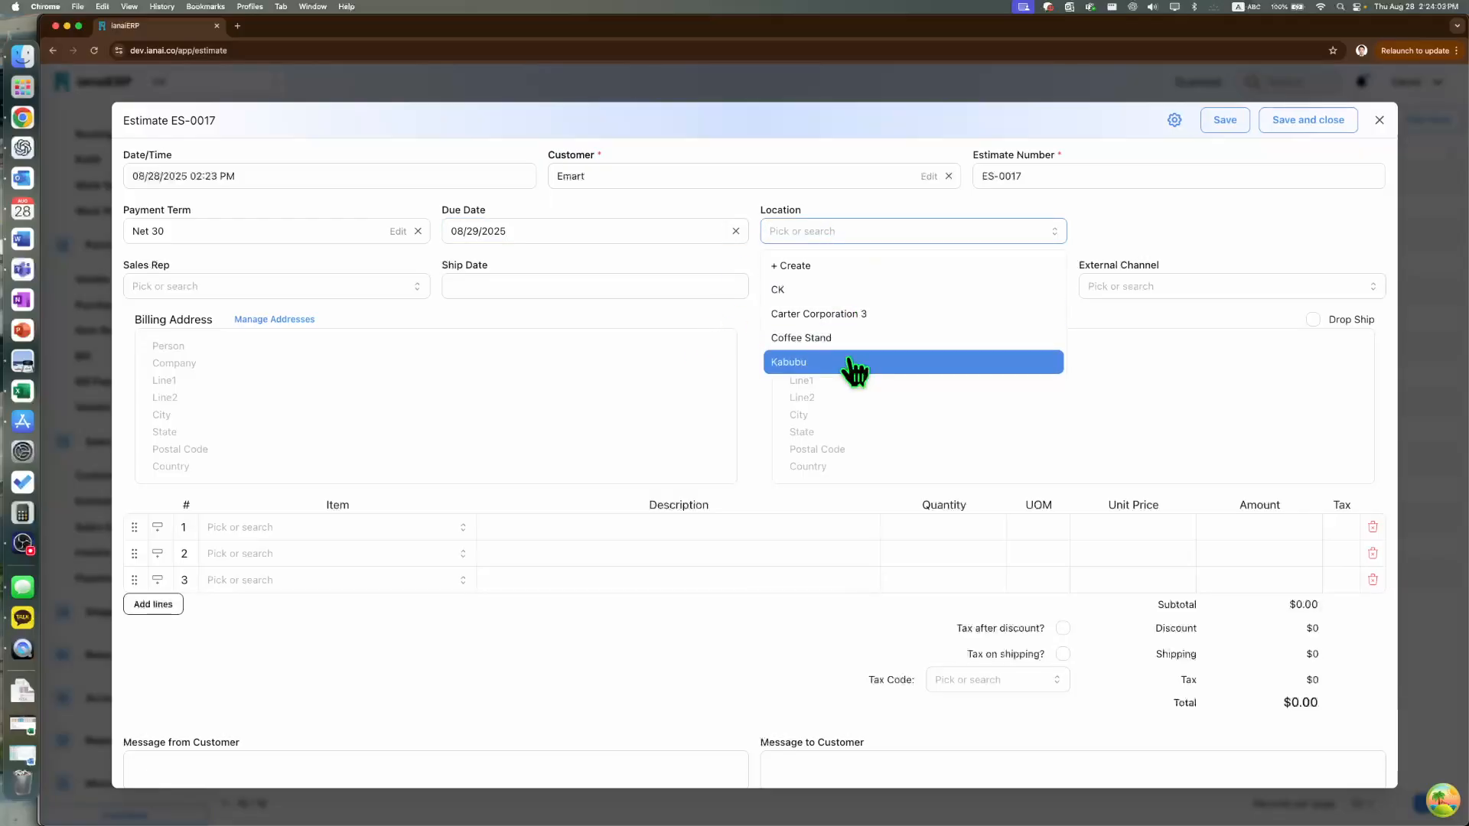
click(850, 363)
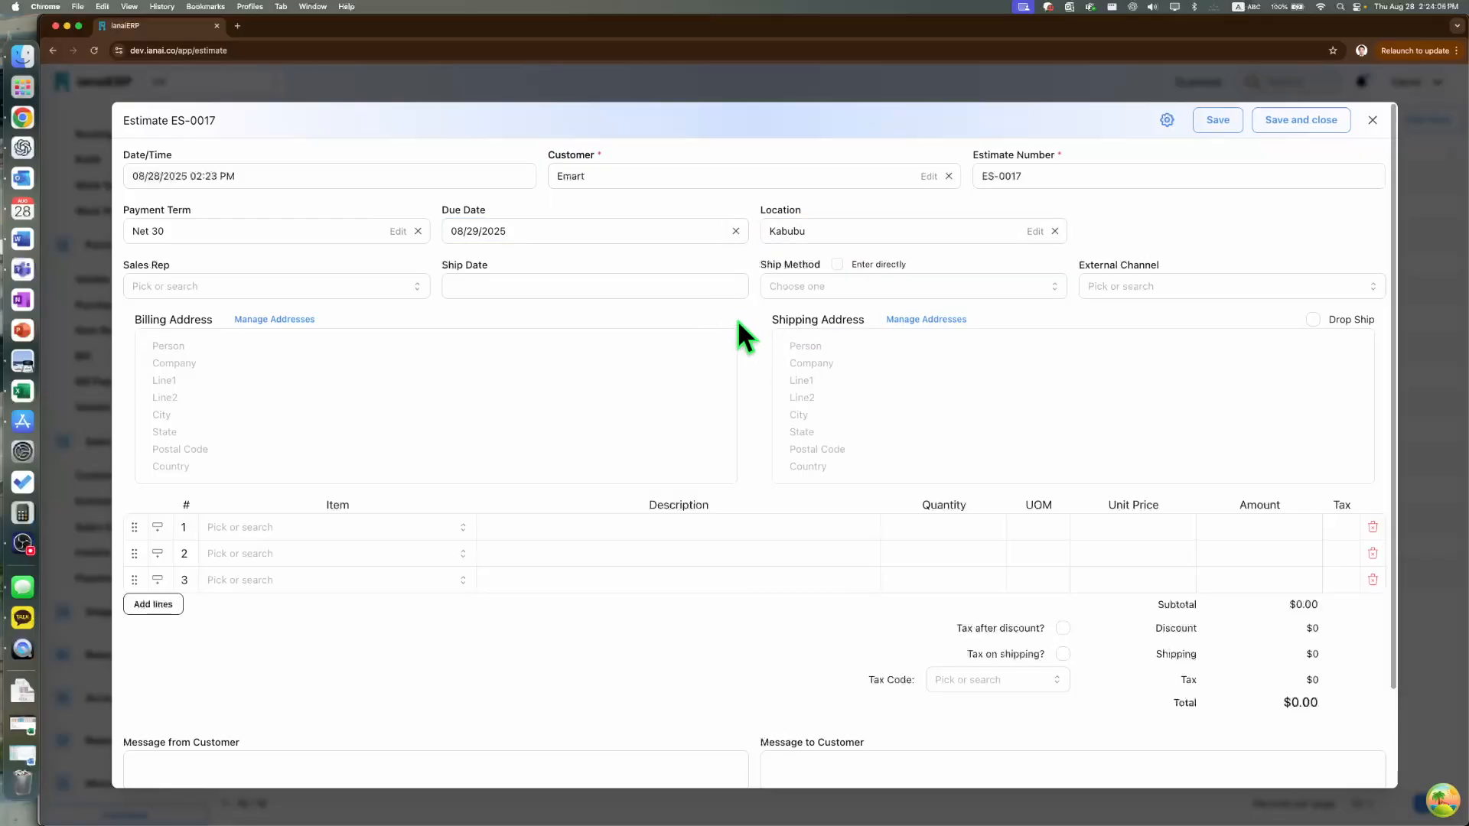
Step: Assign the sales representative to the estimate and set the ship date to 09/02/2025
click(358, 287)
click(338, 342)
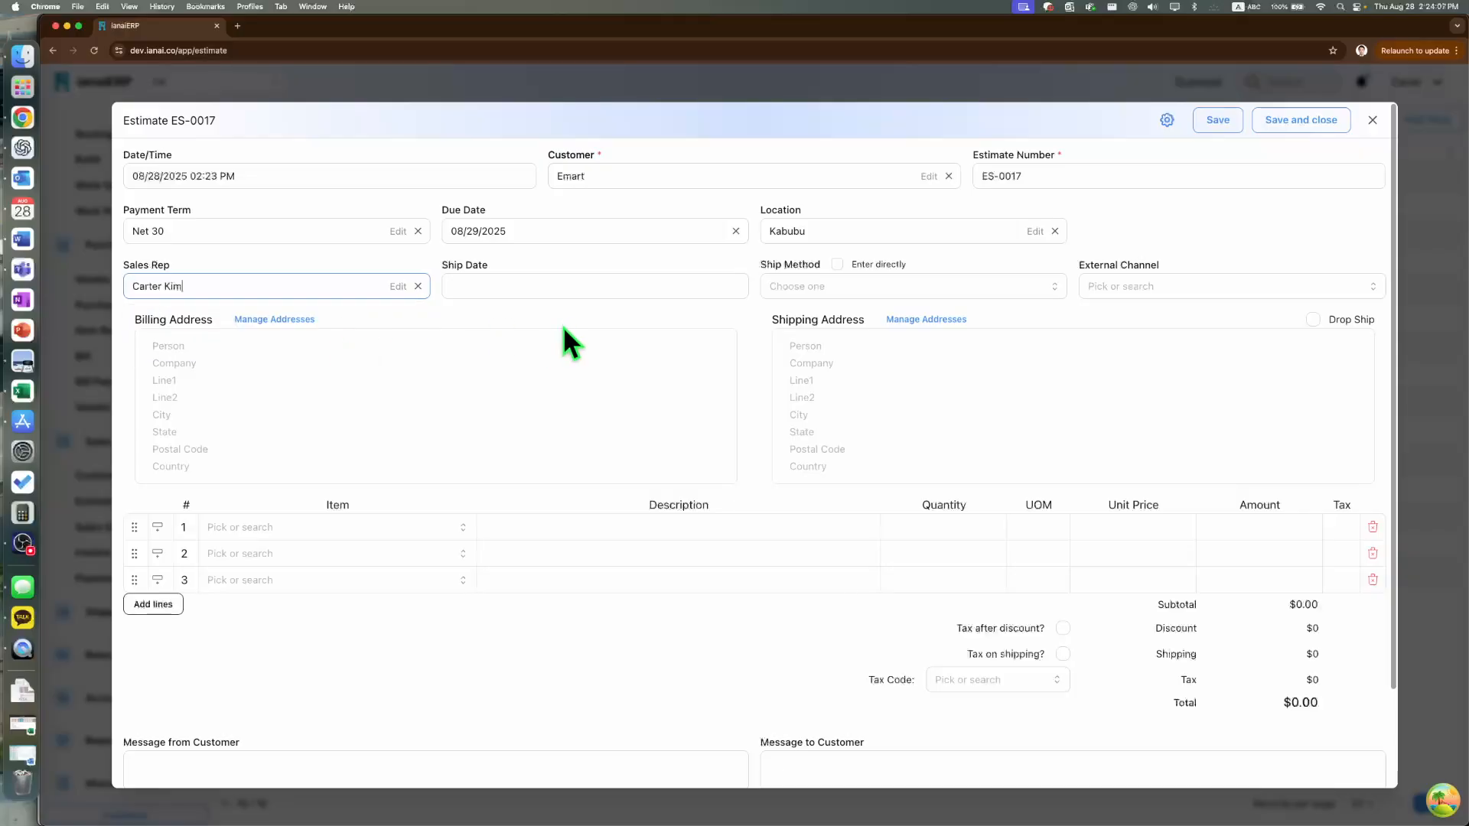
click(575, 299)
click(627, 327)
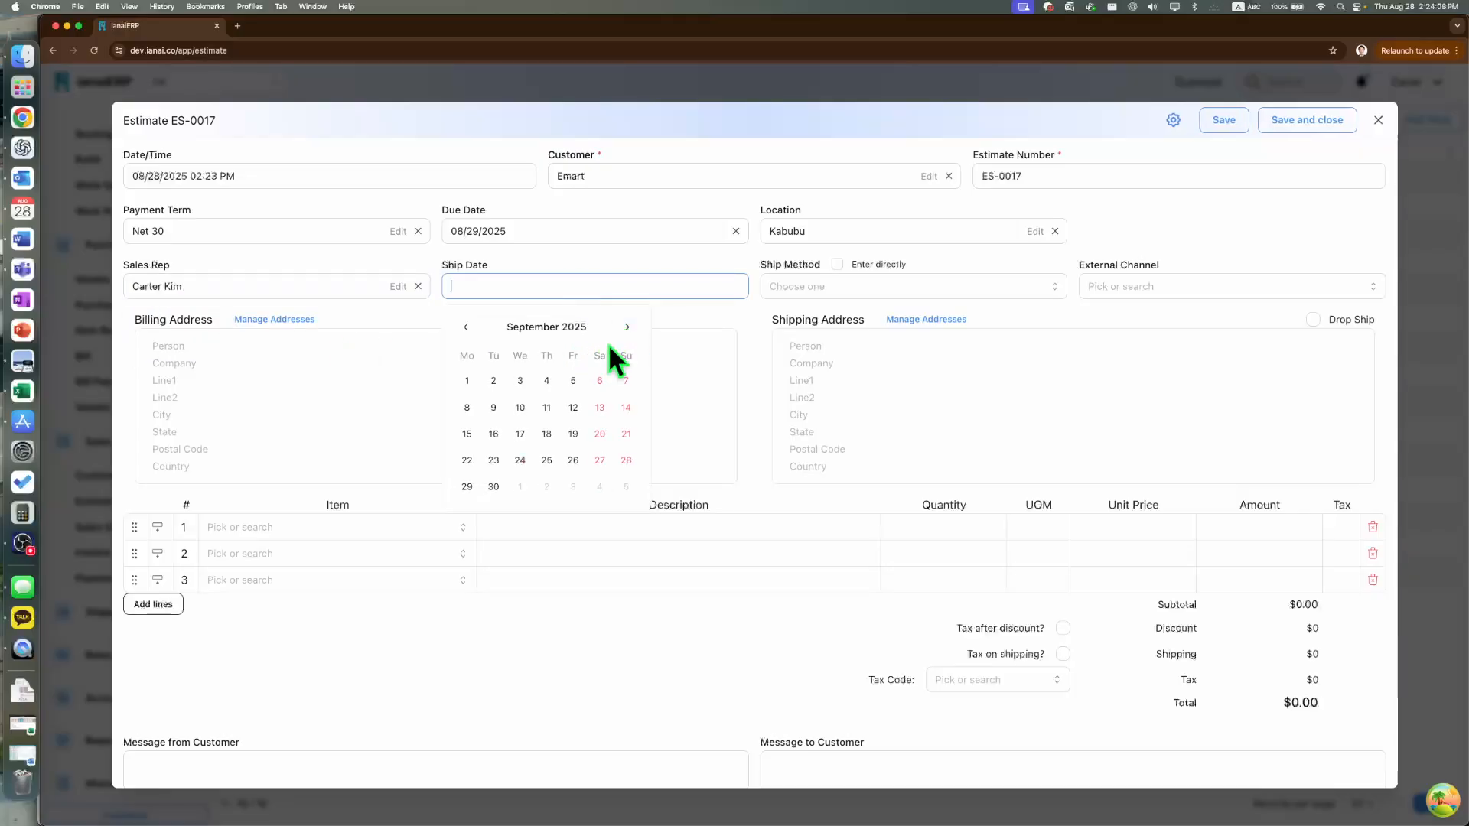
click(493, 381)
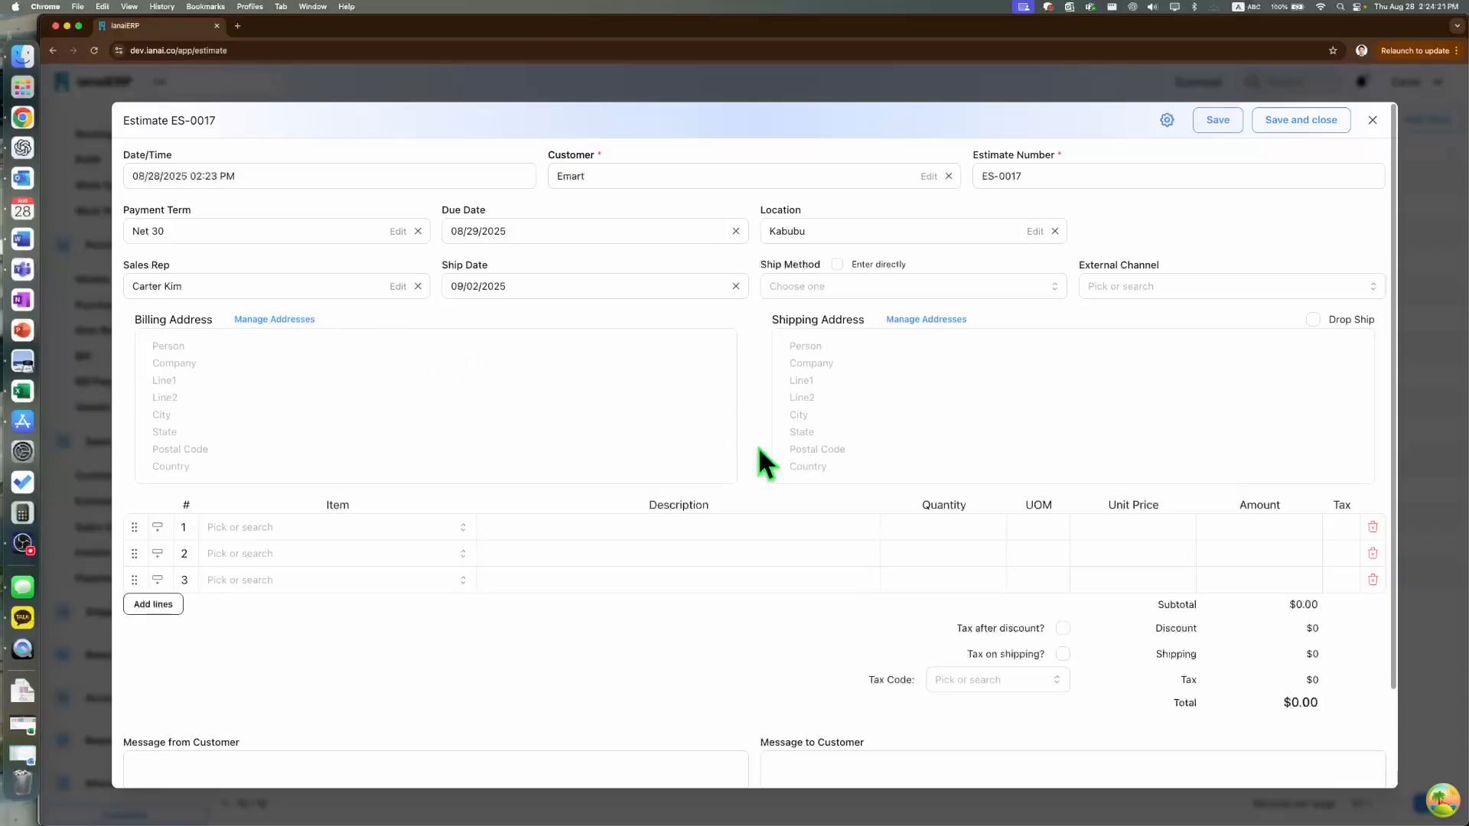
Step: Add Purple Kabubu, Green Kabubu and Blue Kabubu as the estimate's first three line items
scroll(505, 640, down, 2)
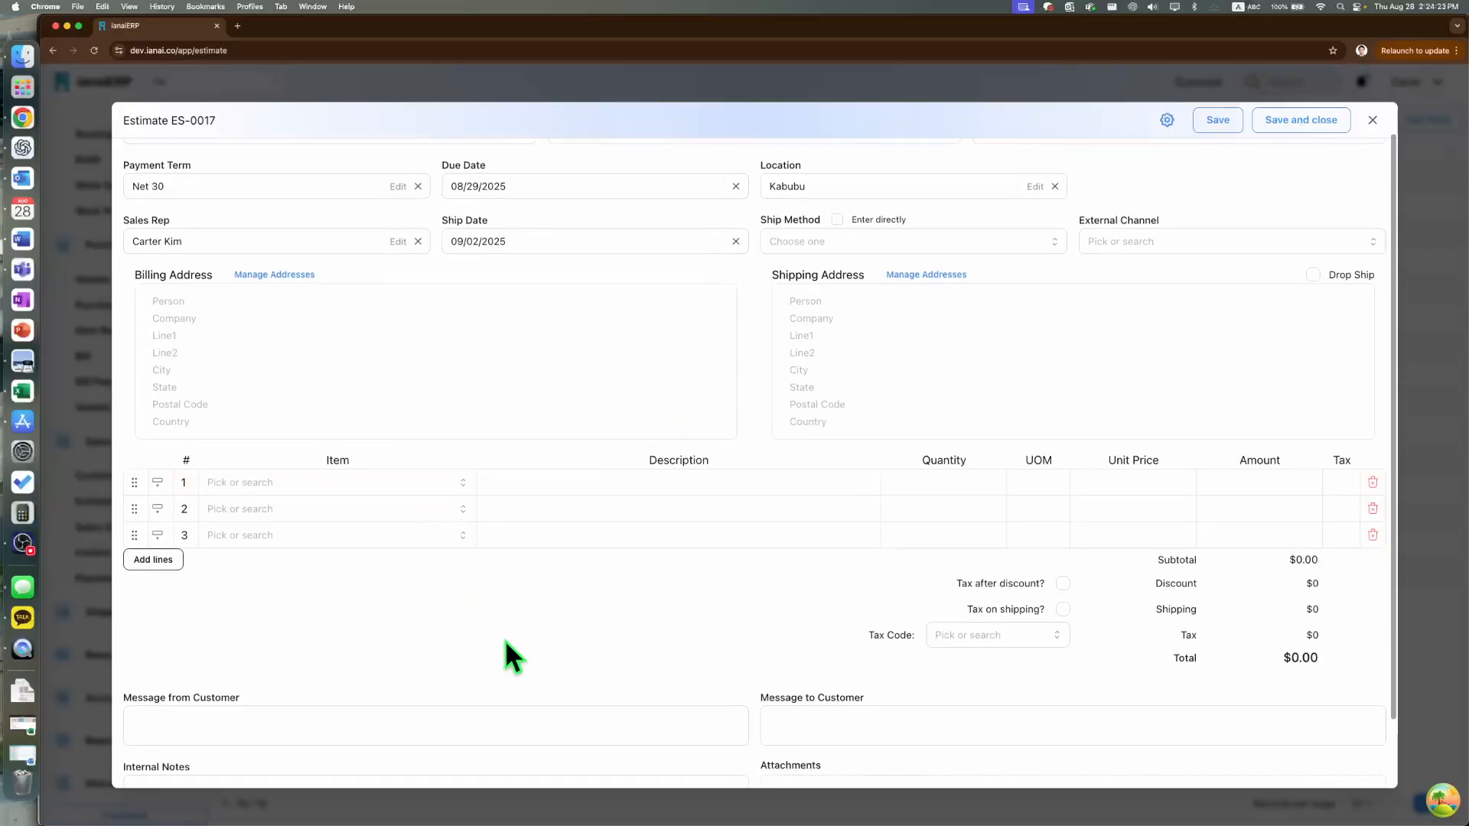
scroll(505, 640, down, 1)
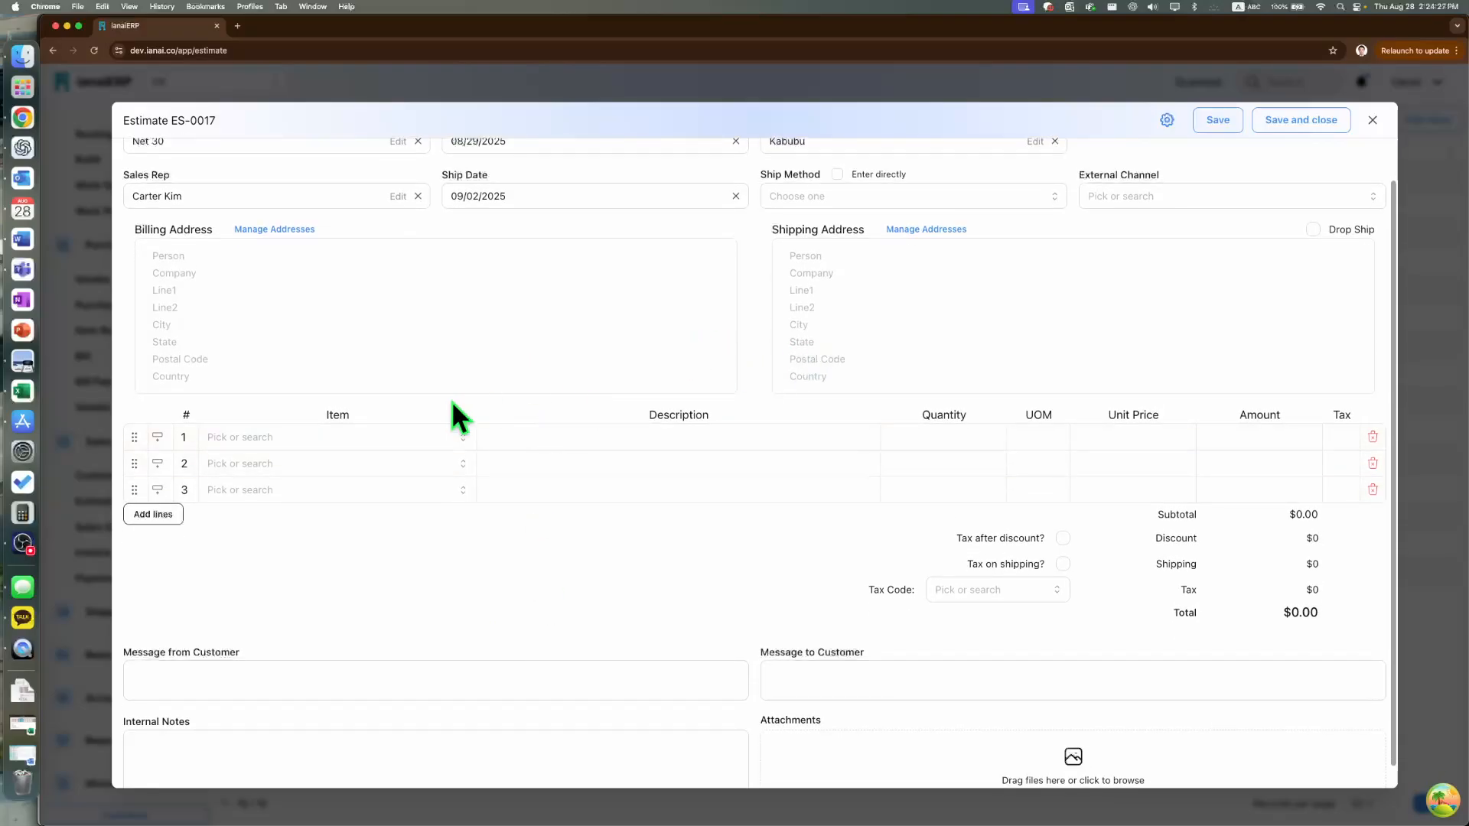
click(371, 450)
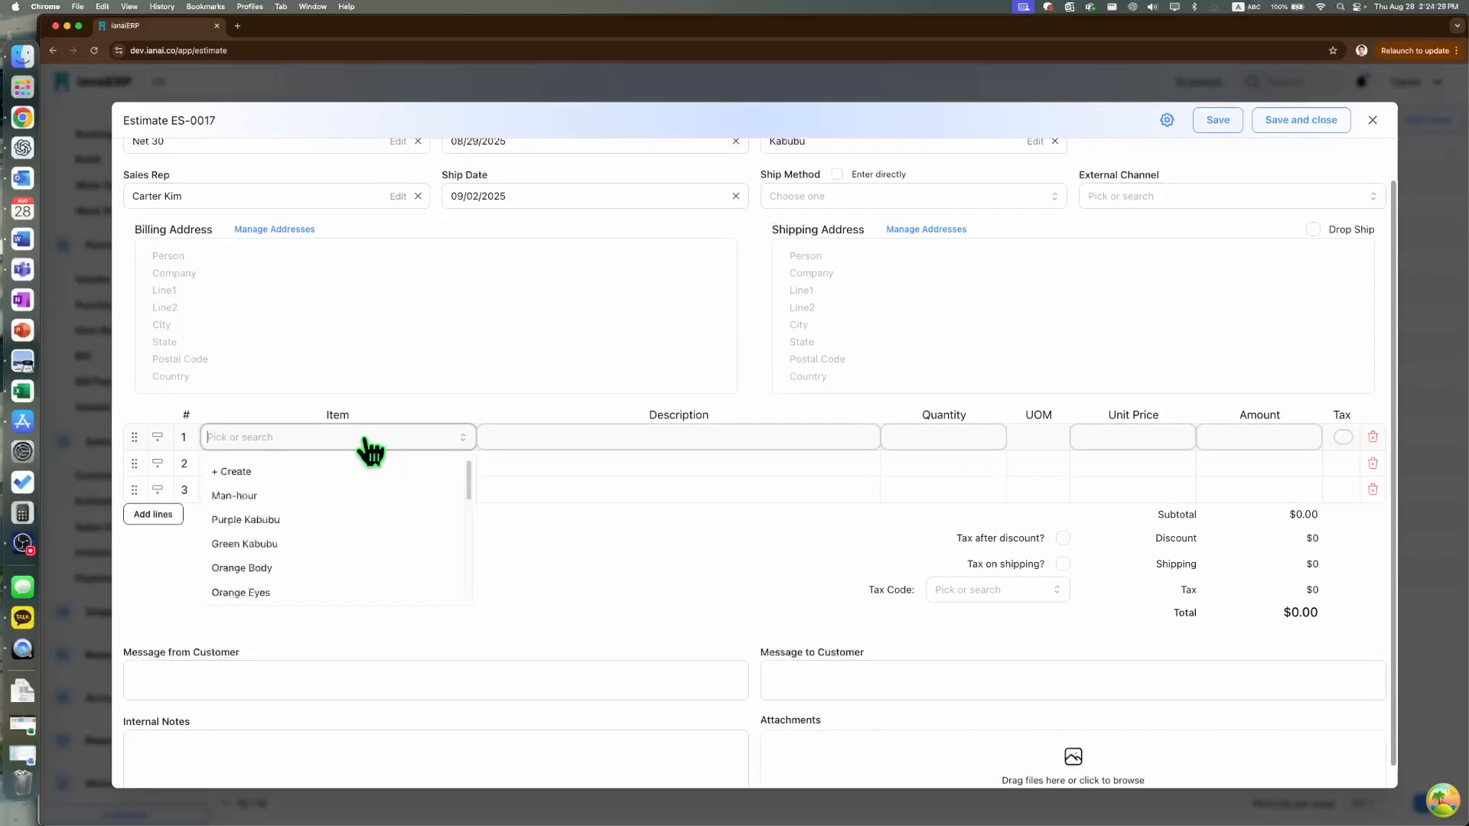
click(328, 519)
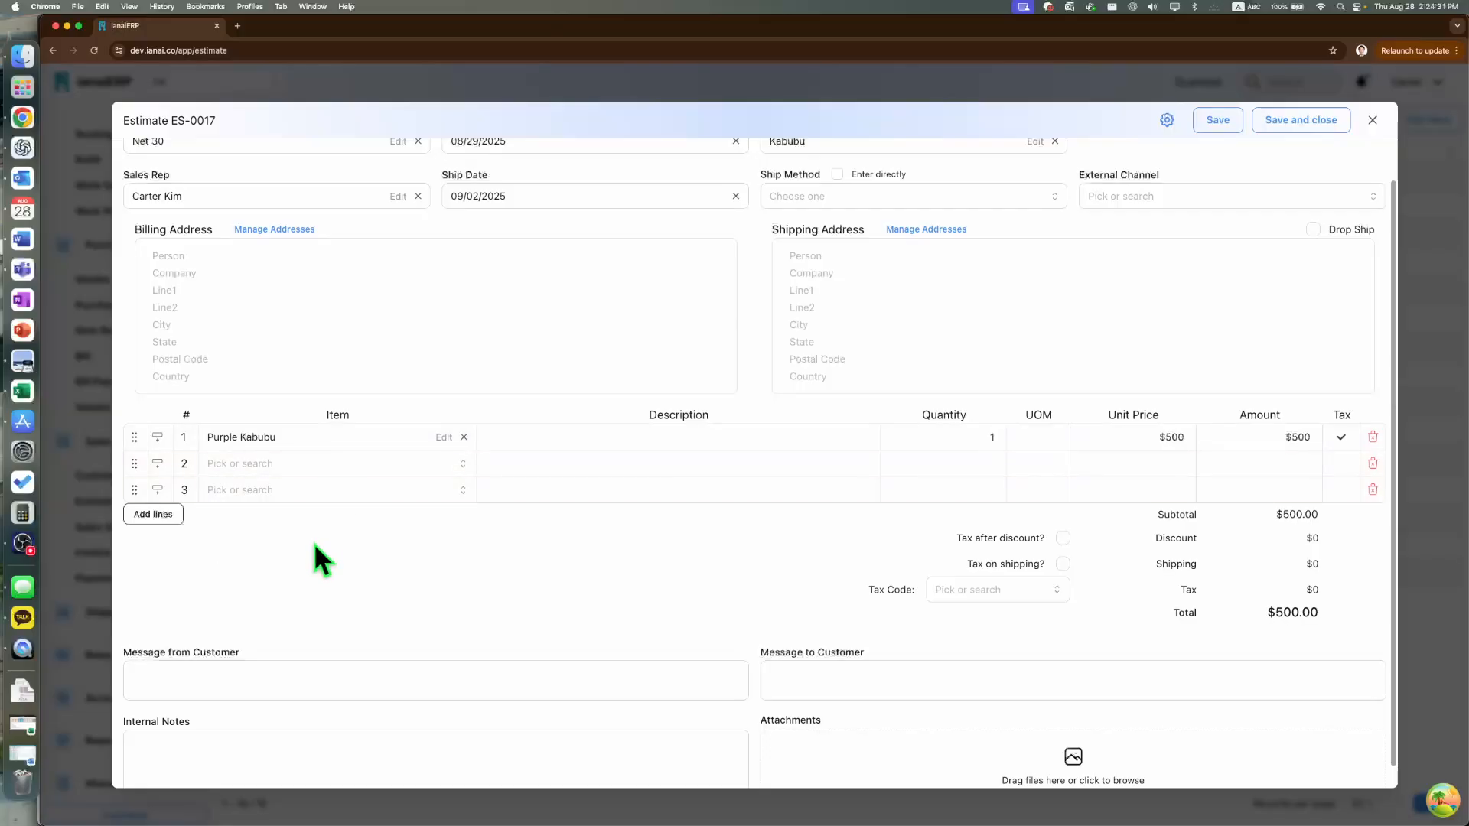
click(316, 471)
click(277, 570)
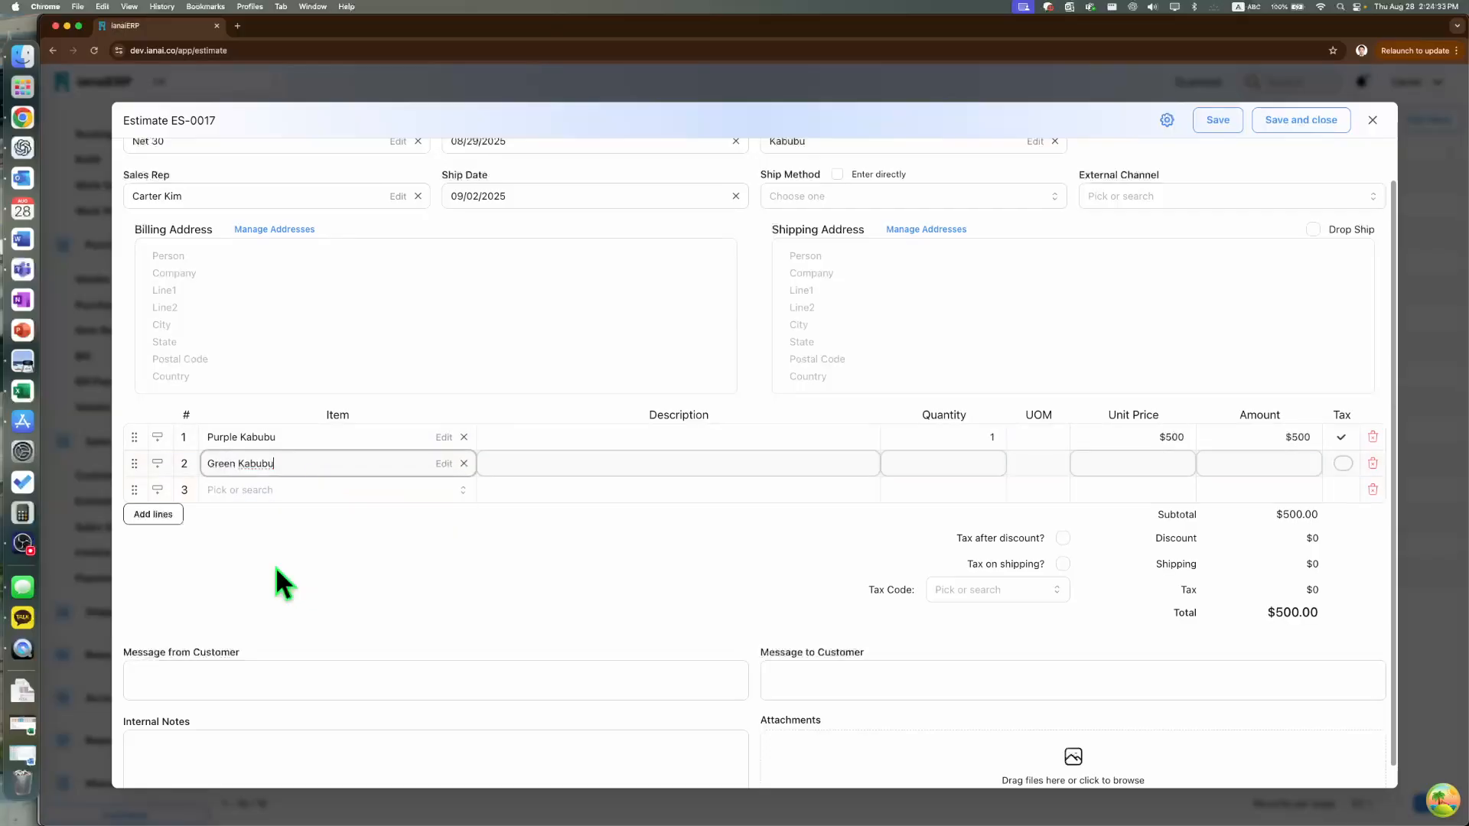
click(338, 497)
scroll(311, 582, down, 2)
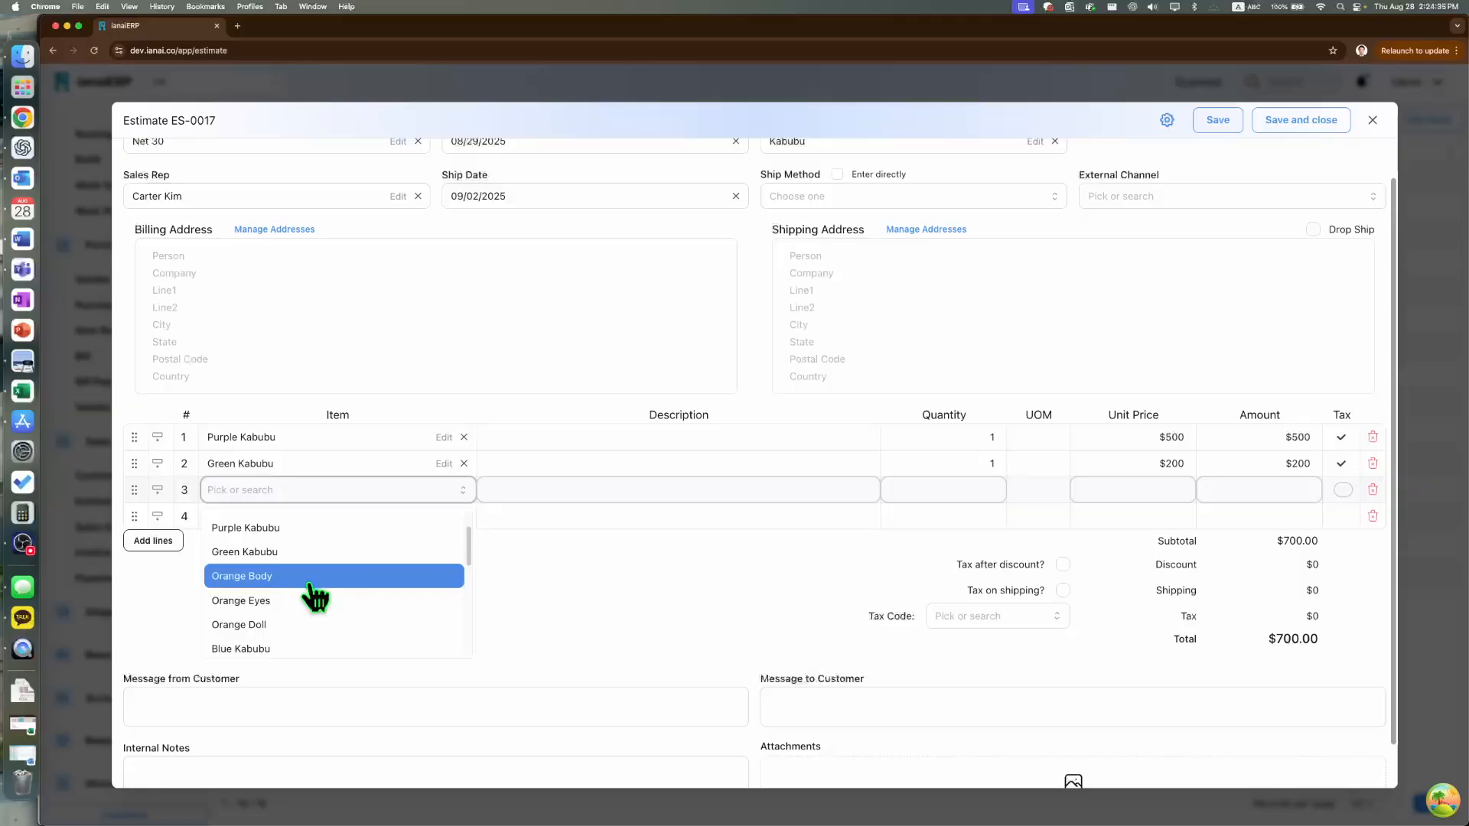
click(306, 638)
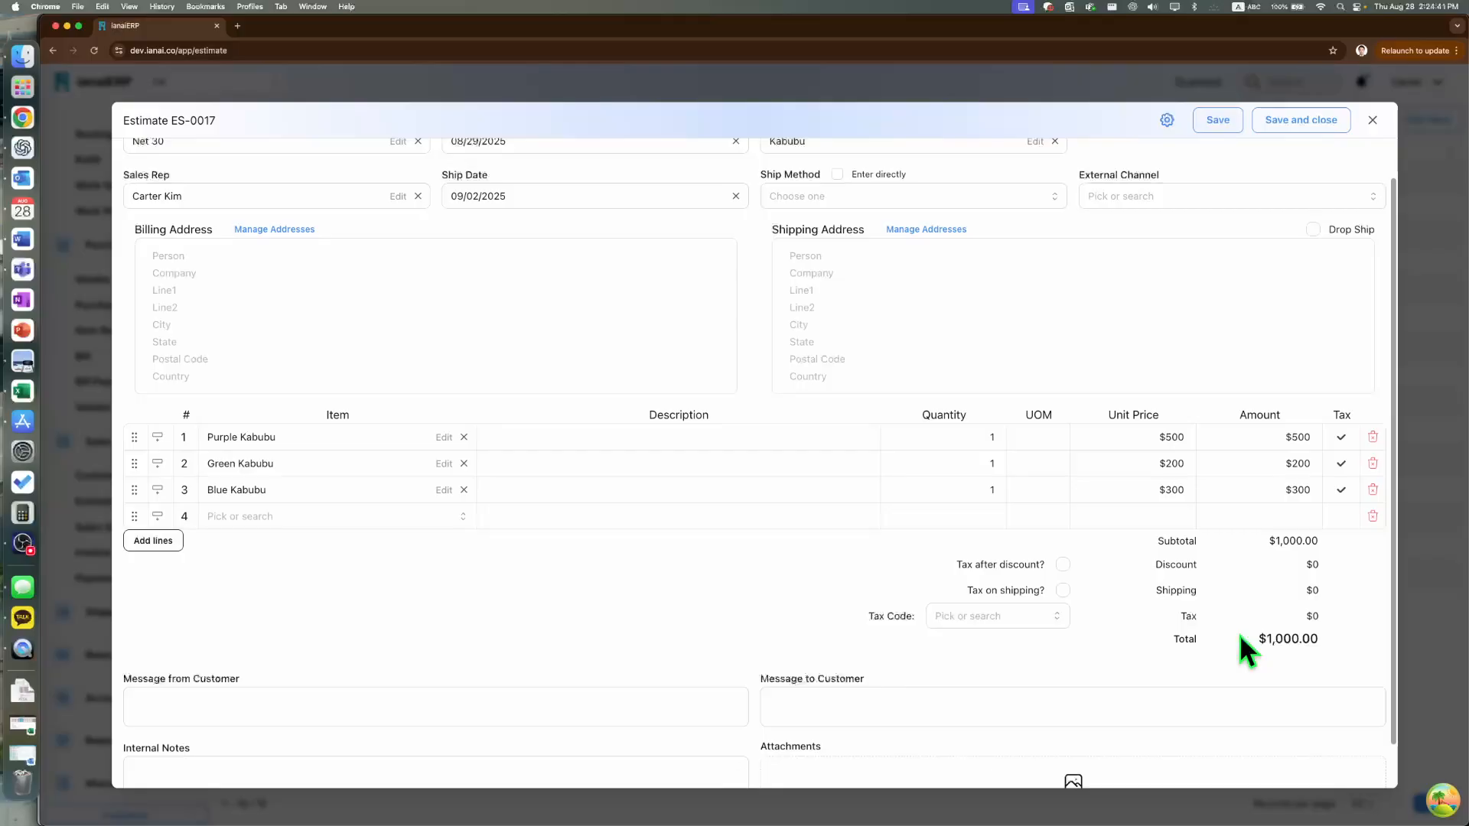
Step: Set the quantity to 10 for each of the Purple, Green and Blue Kabubu lines
click(1000, 438)
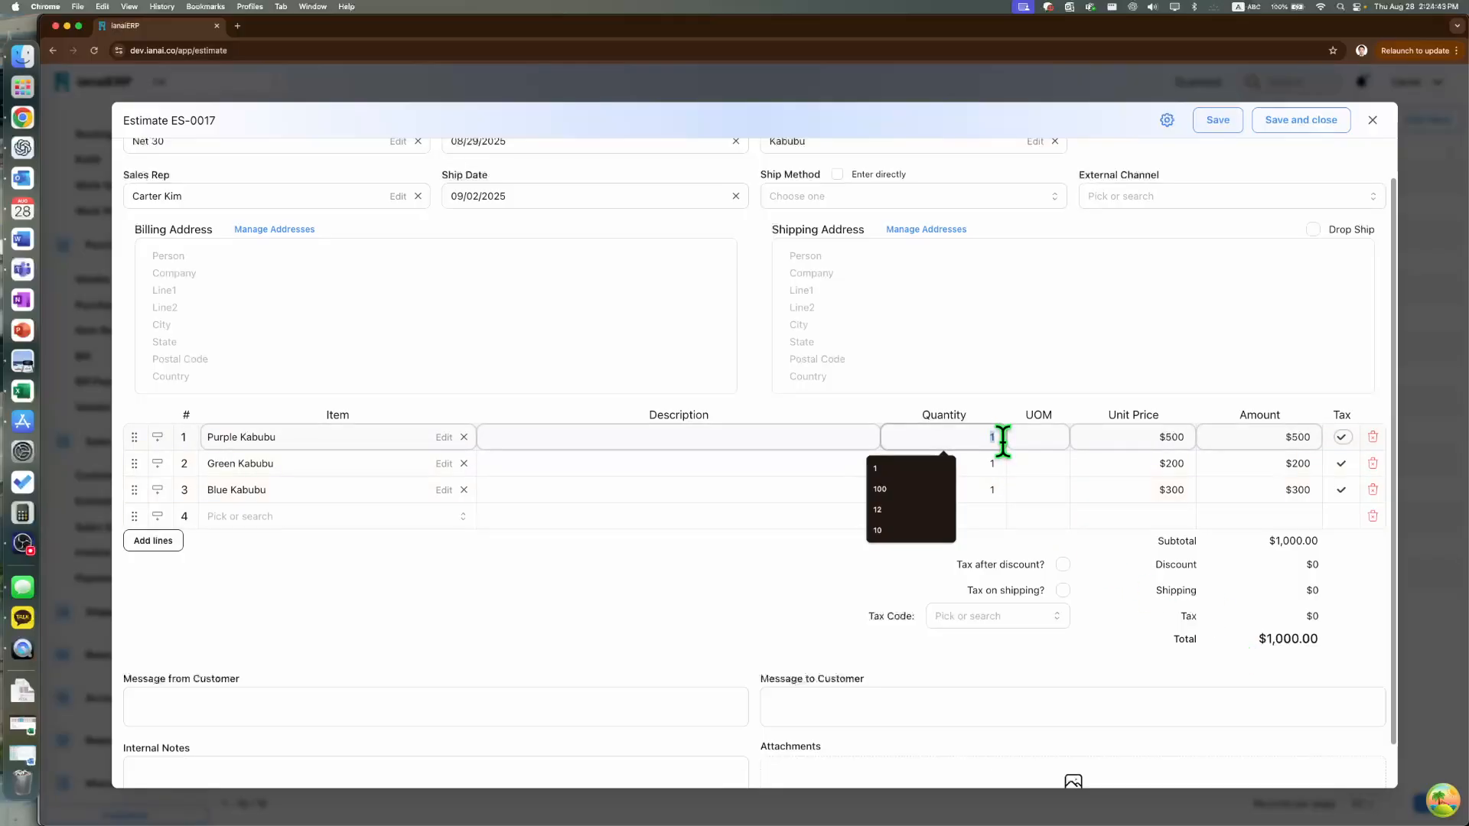
text(10)
key(Return)
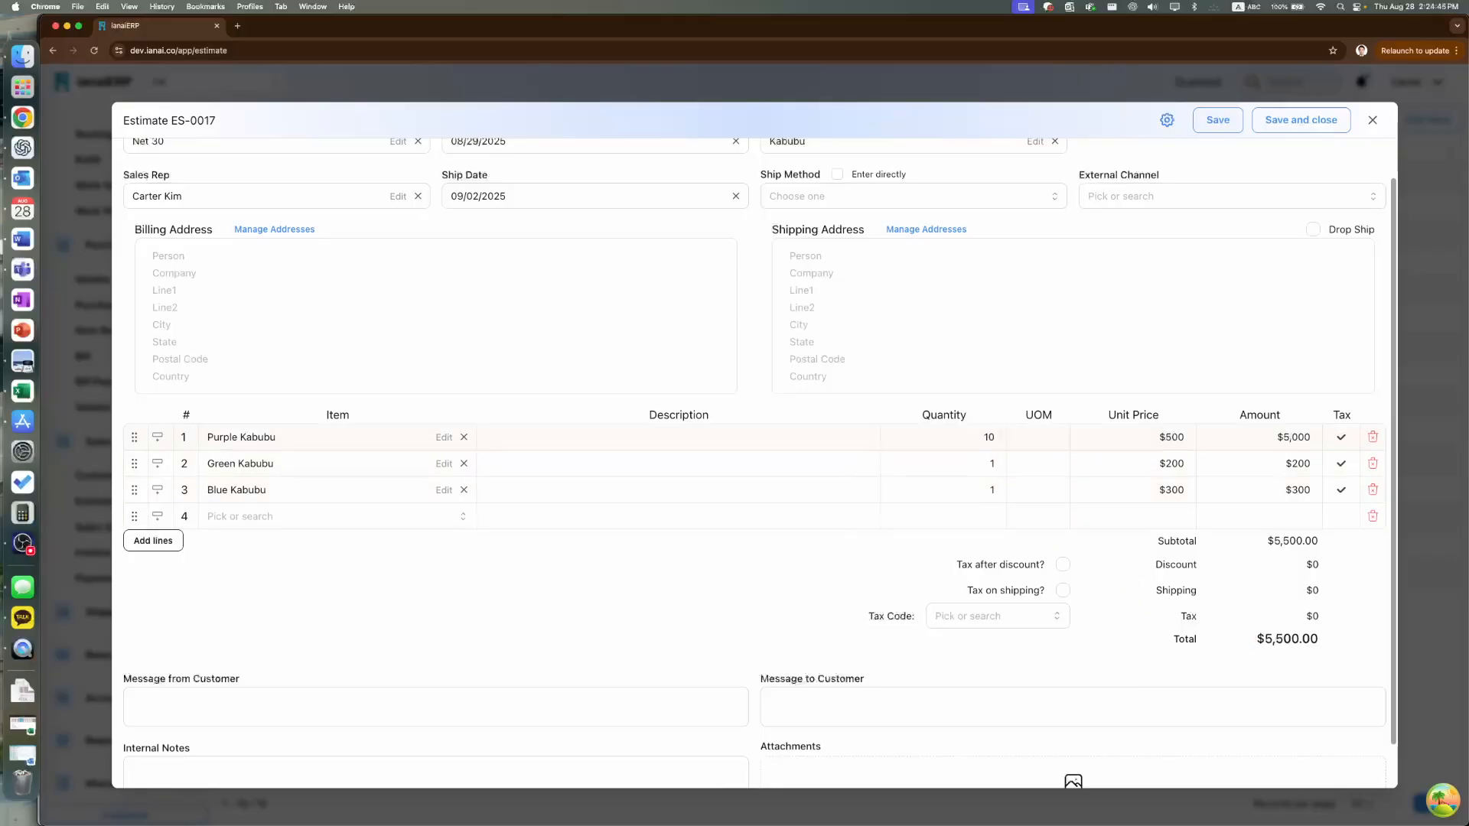
click(1000, 462)
text(10)
key(Return)
click(999, 488)
text(10)
key(Return)
Step: Review the completed Emart estimate, then save it and return to the estimates list
scroll(874, 590, up, 3)
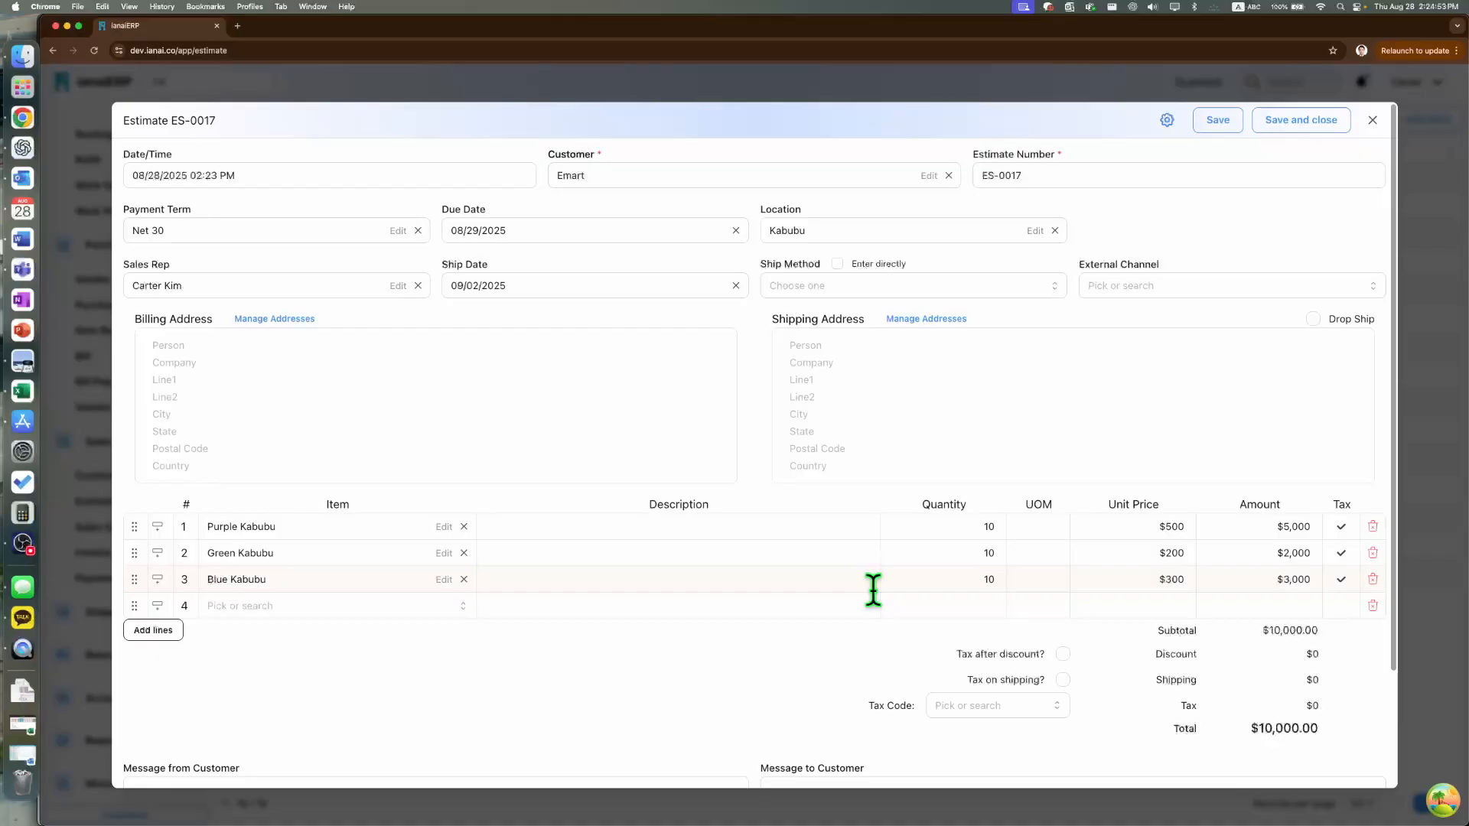
scroll(874, 591, down, 2)
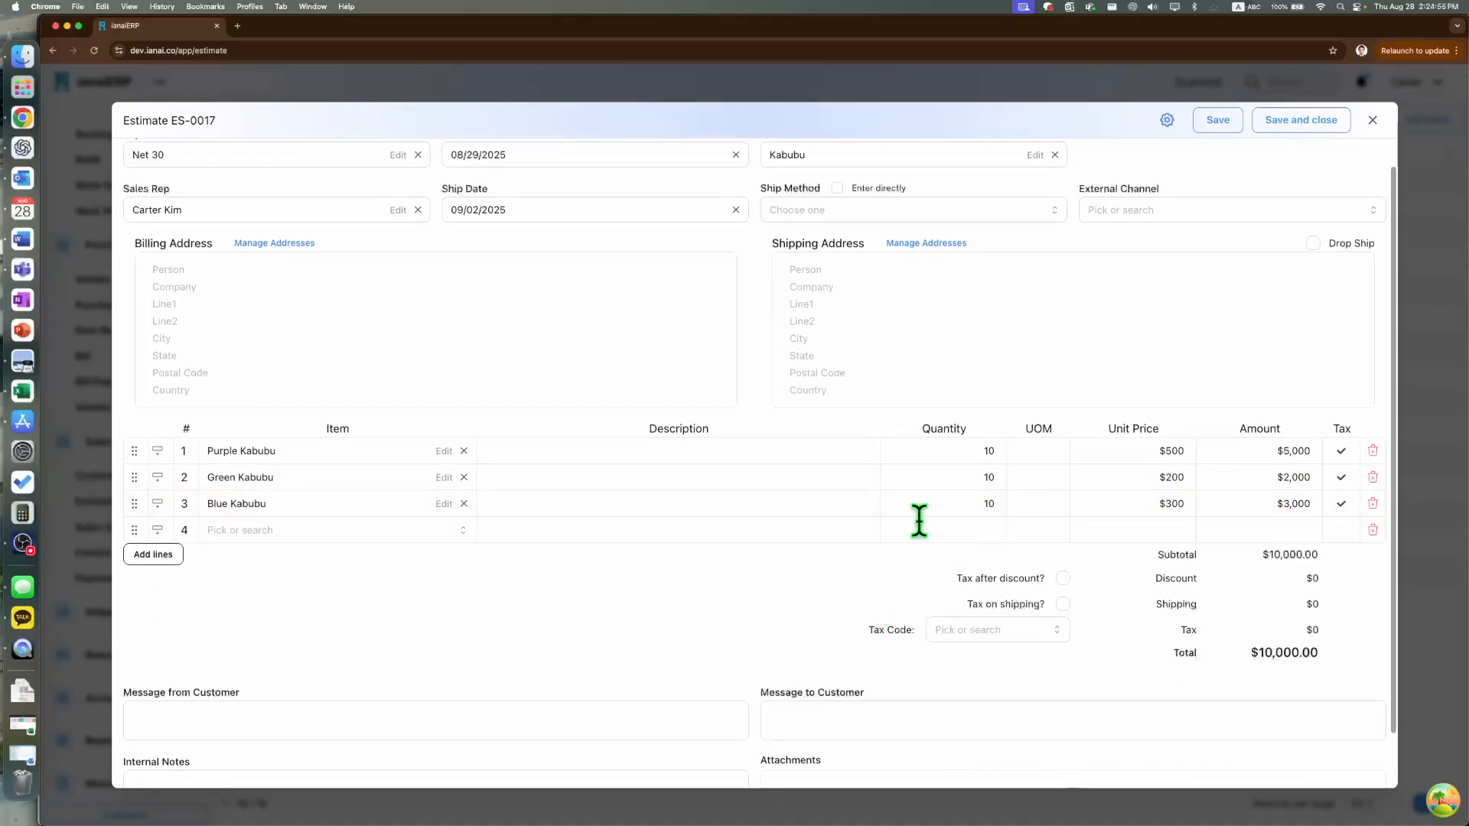
click(1306, 130)
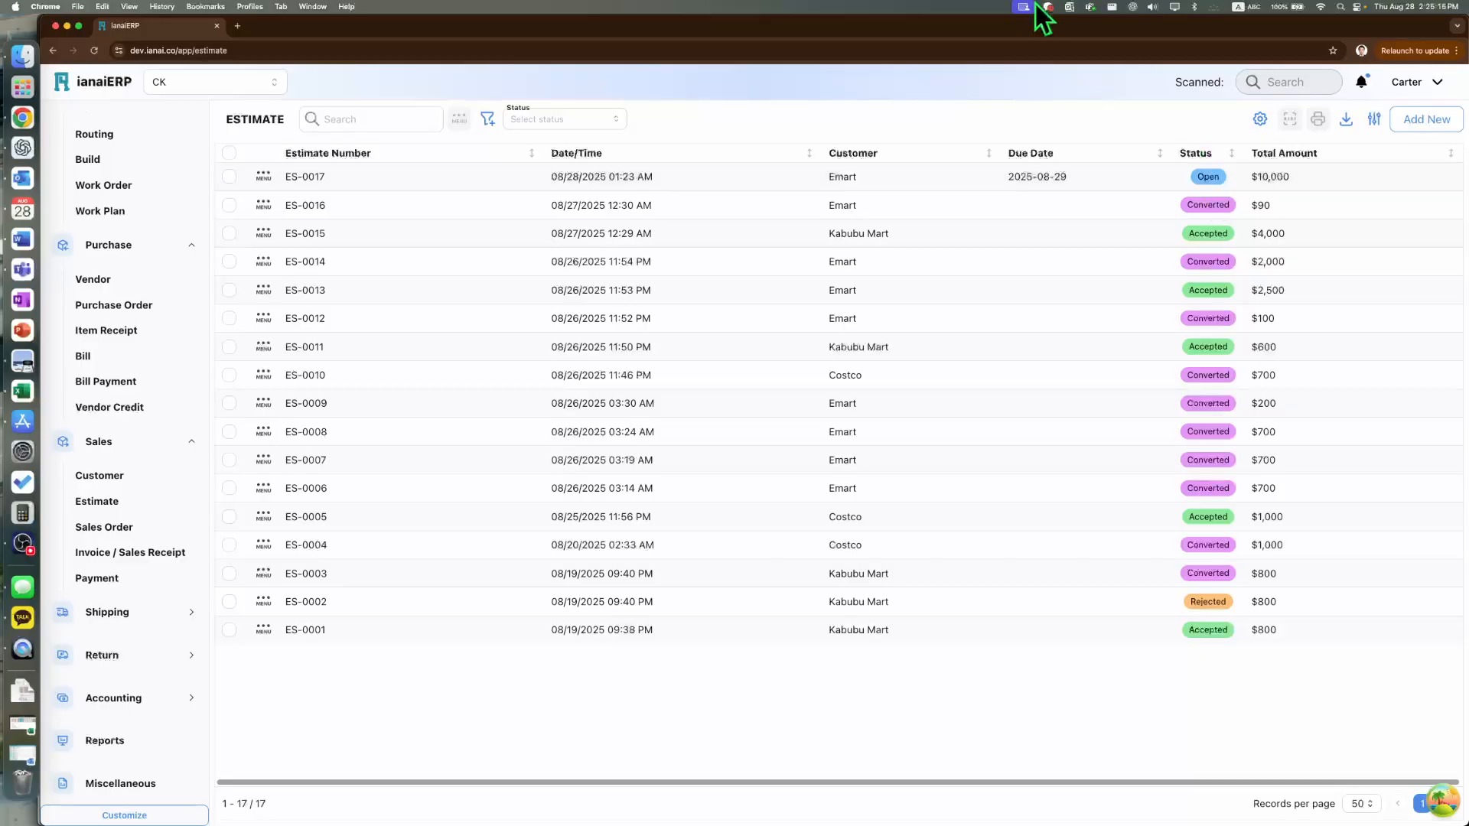
Step: Copy the newly created Emart estimate, save the copy and dismiss the notification
click(264, 176)
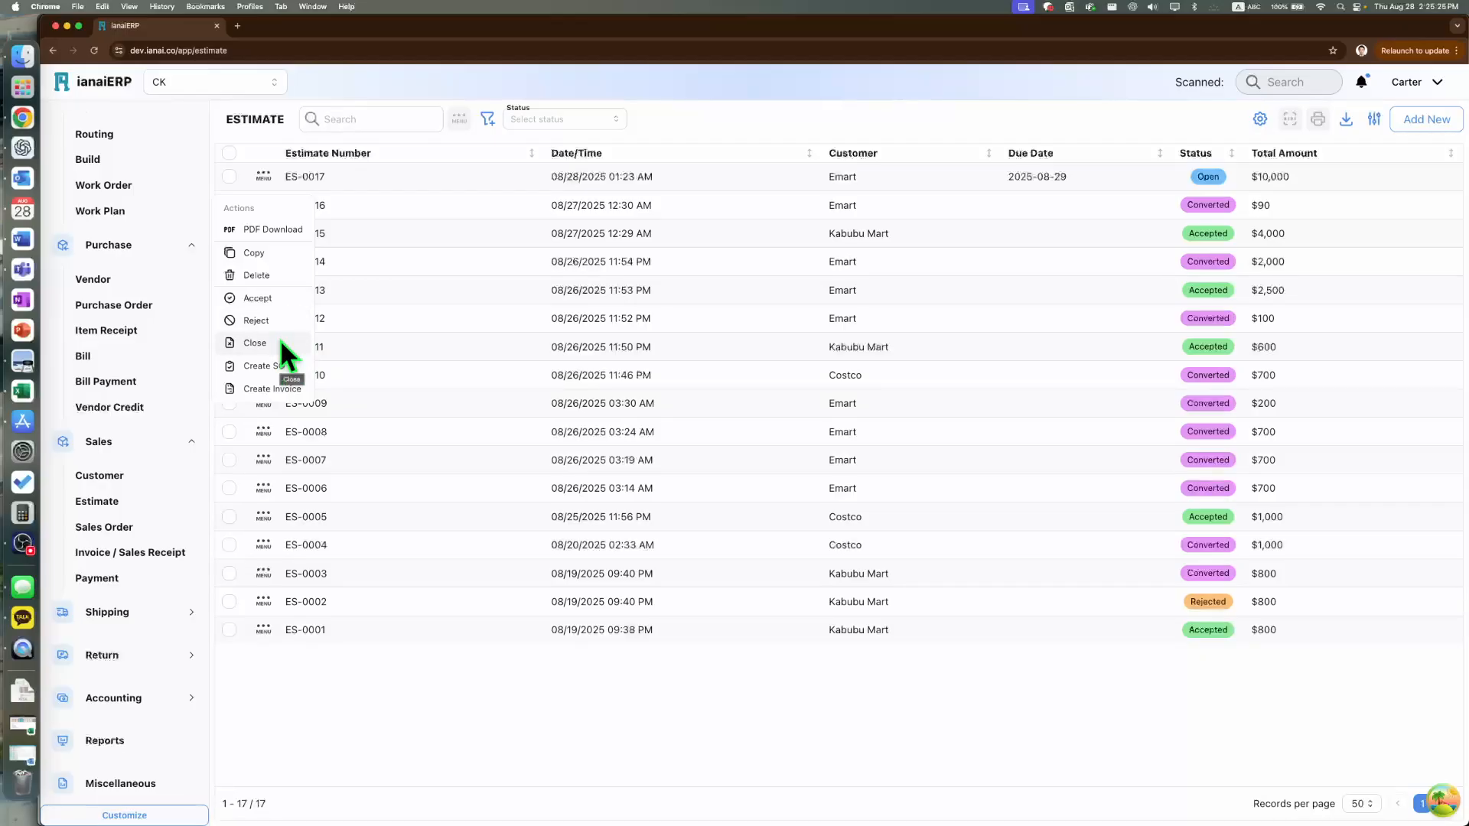
click(268, 177)
click(293, 251)
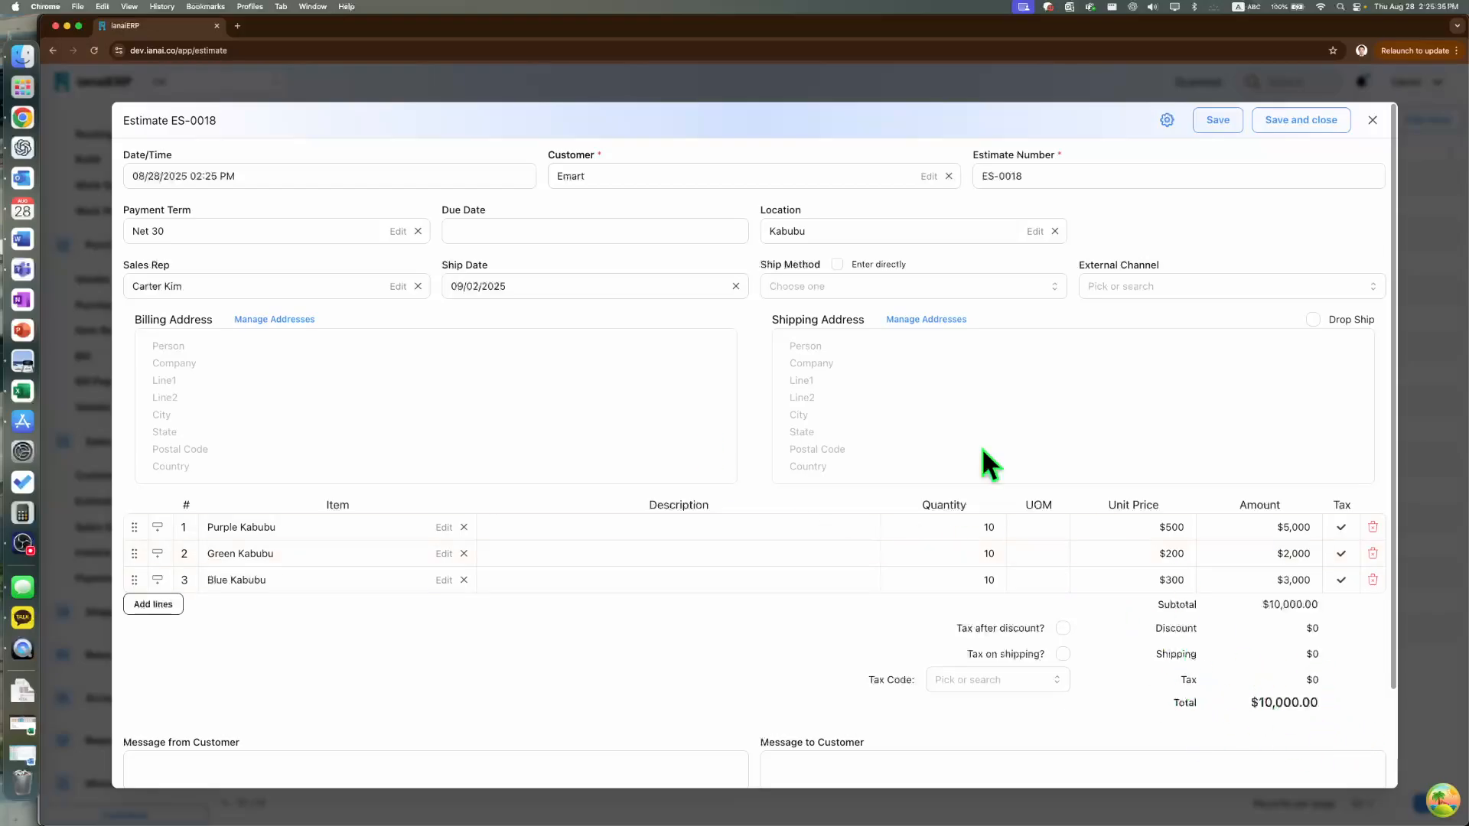
click(1271, 126)
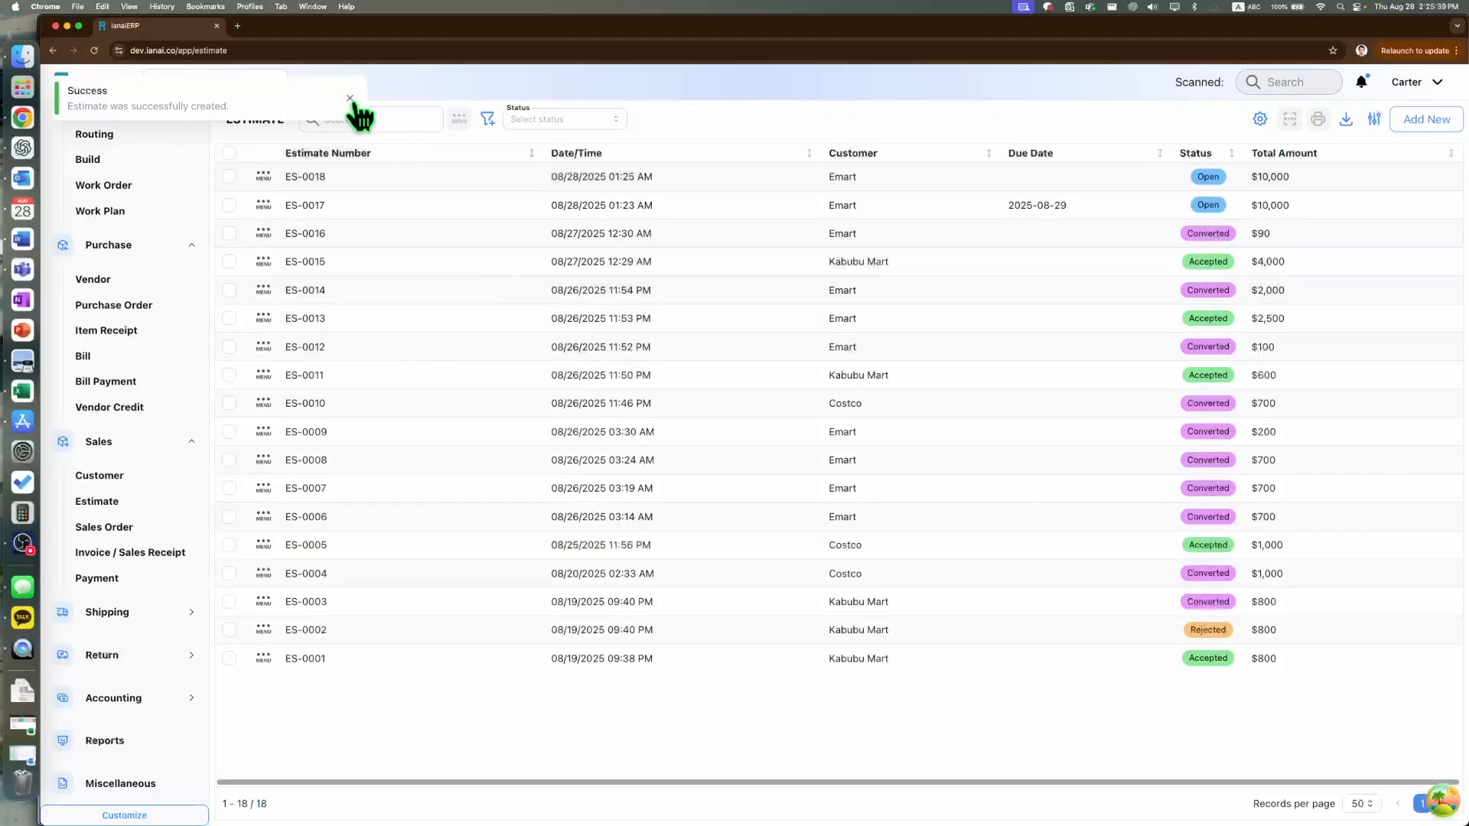
click(350, 100)
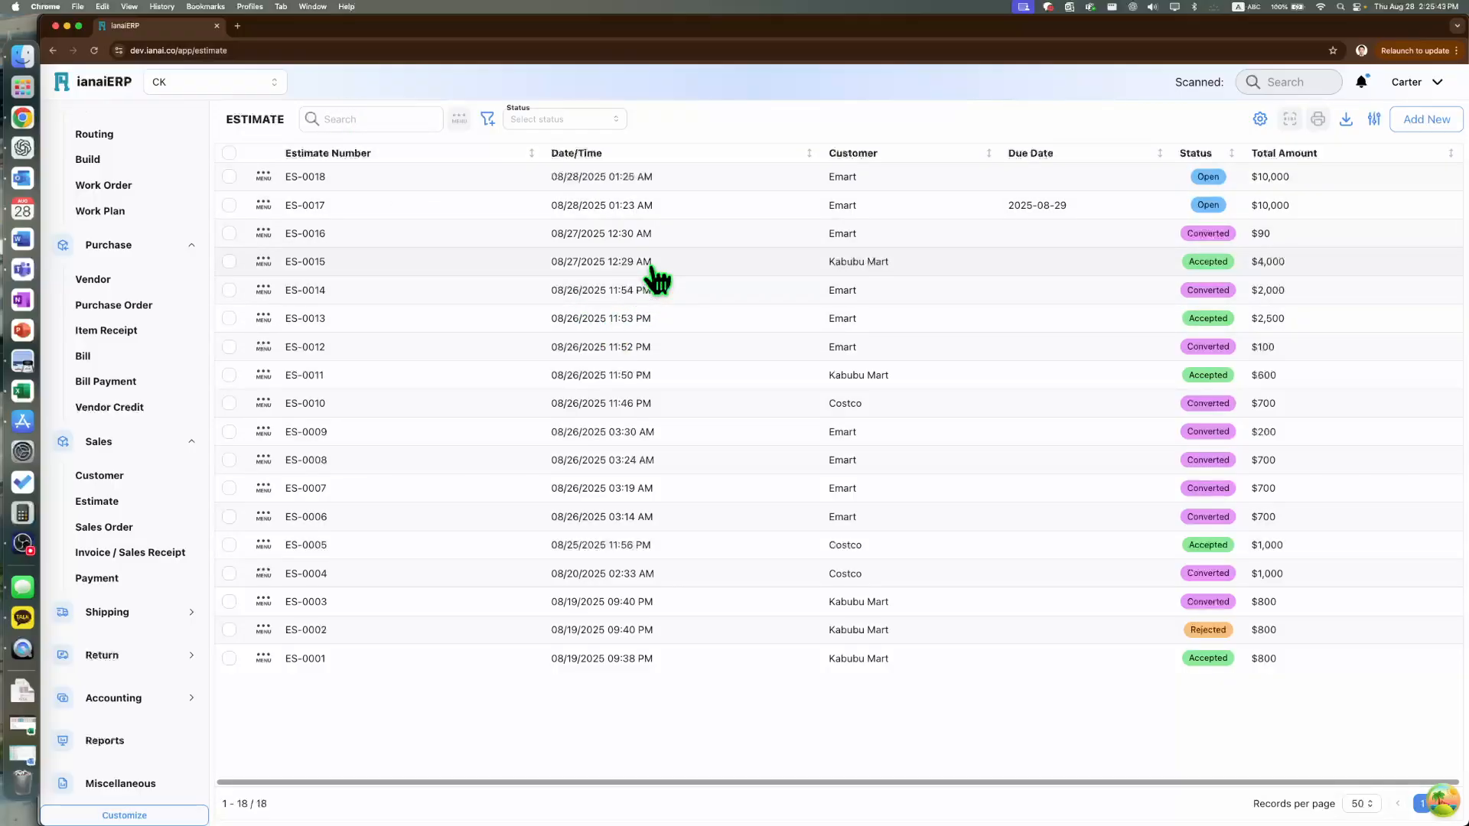
Step: Accept the original Emart estimate with the due date 2025-08-29
click(264, 204)
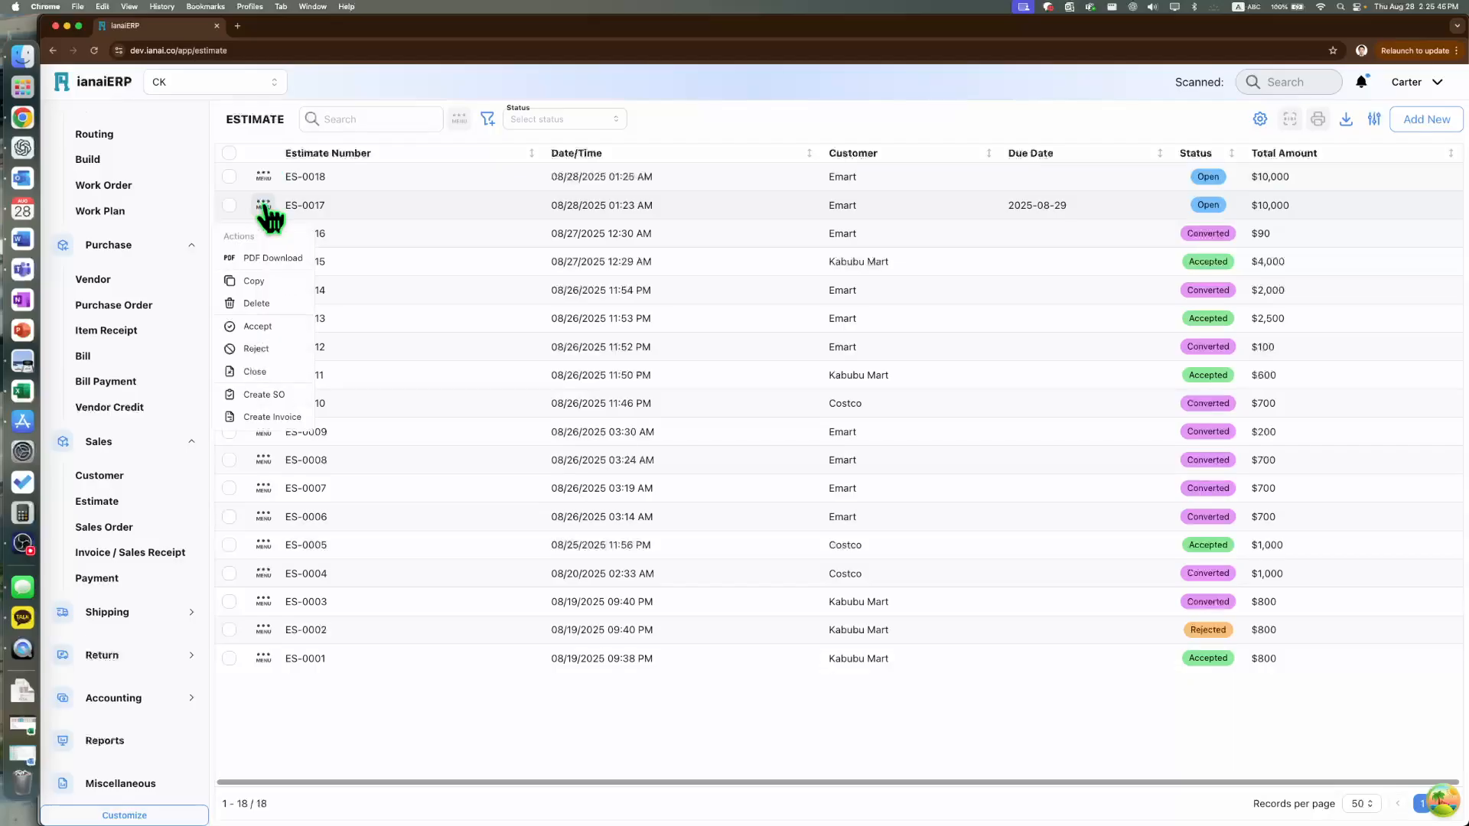
click(295, 325)
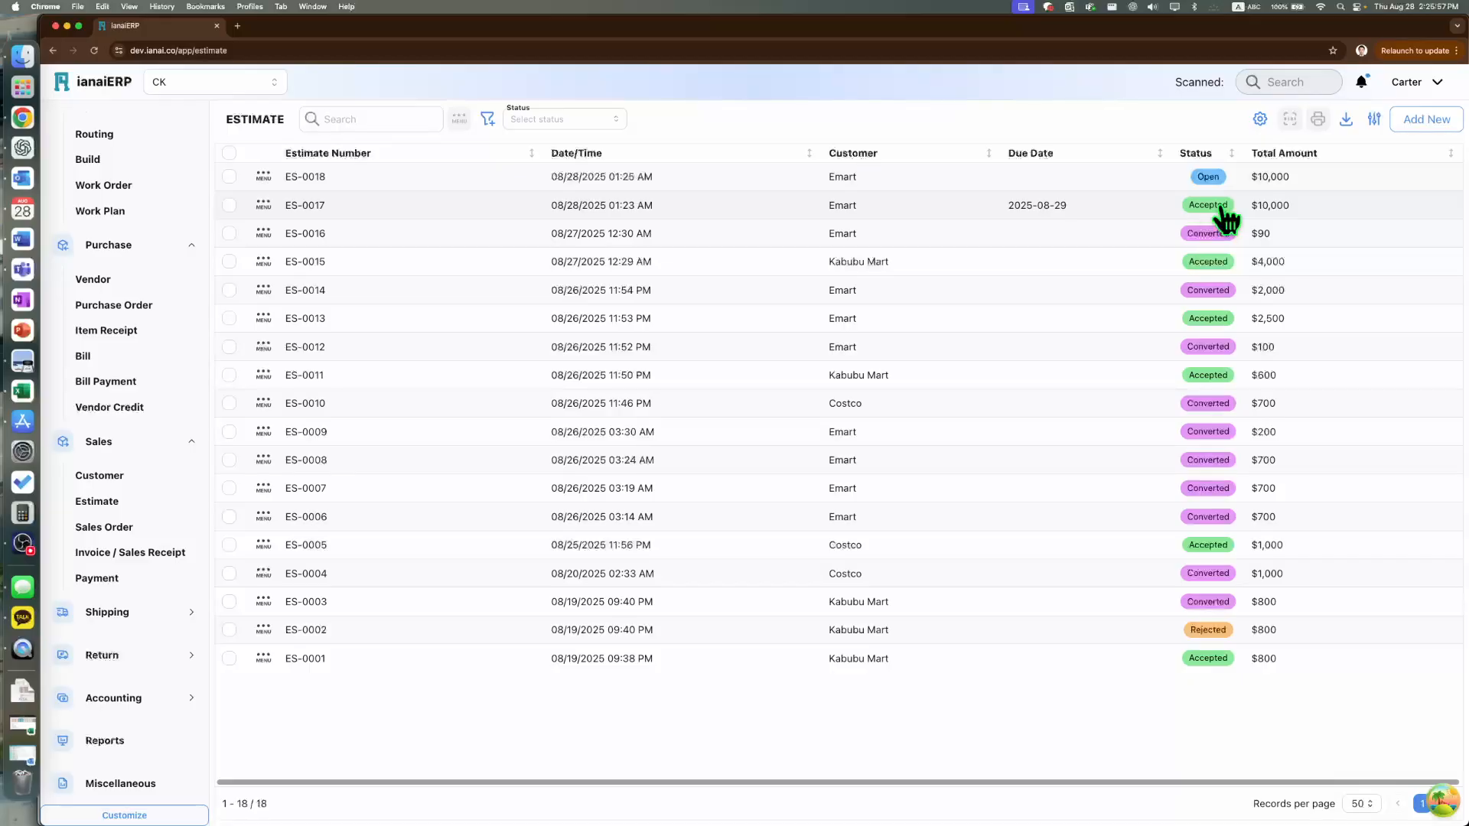
Step: Reject the open copy of the Emart estimate, ES-0018, and change its status to Closed
click(264, 205)
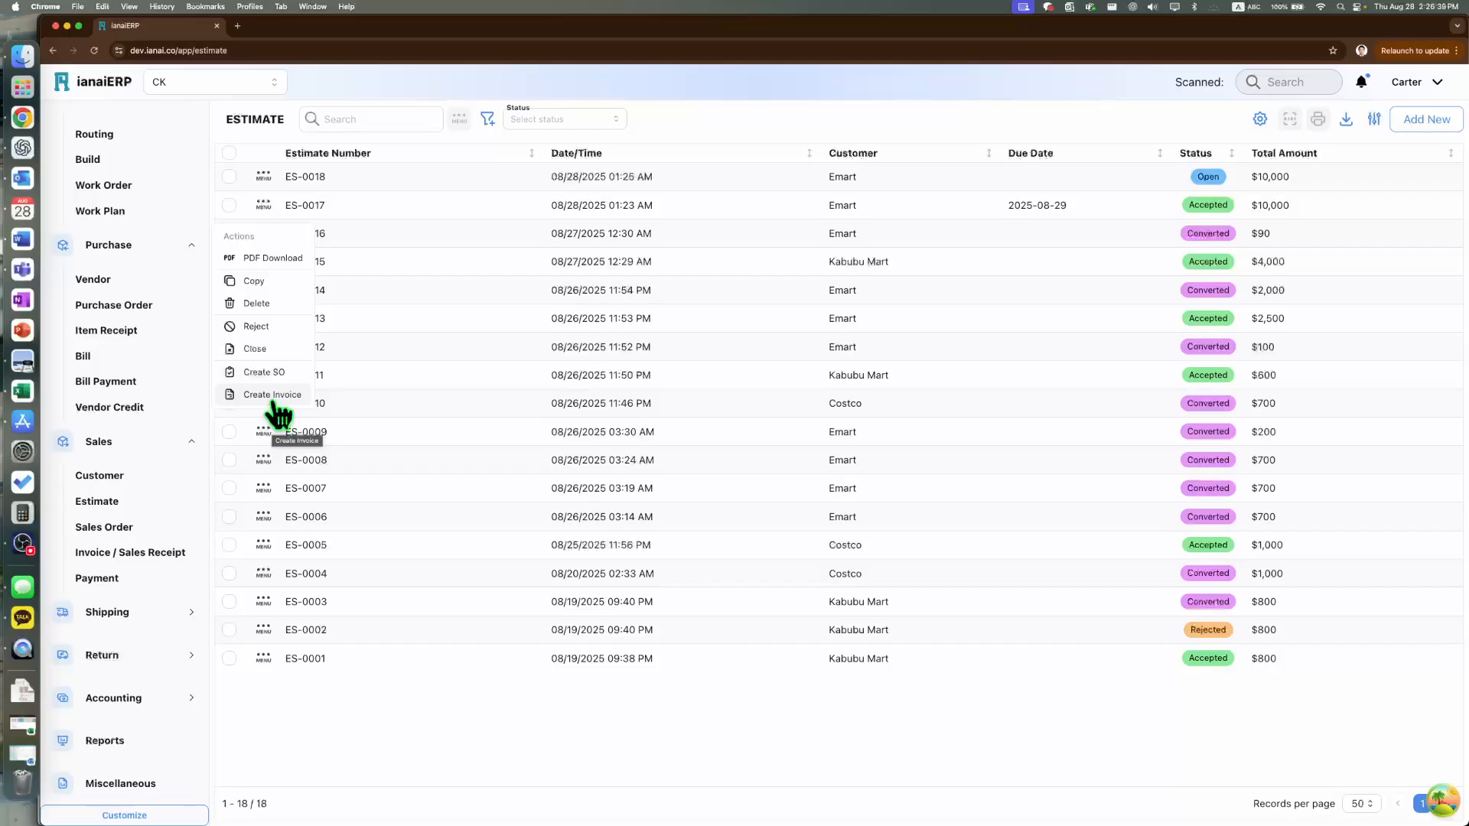
click(640, 127)
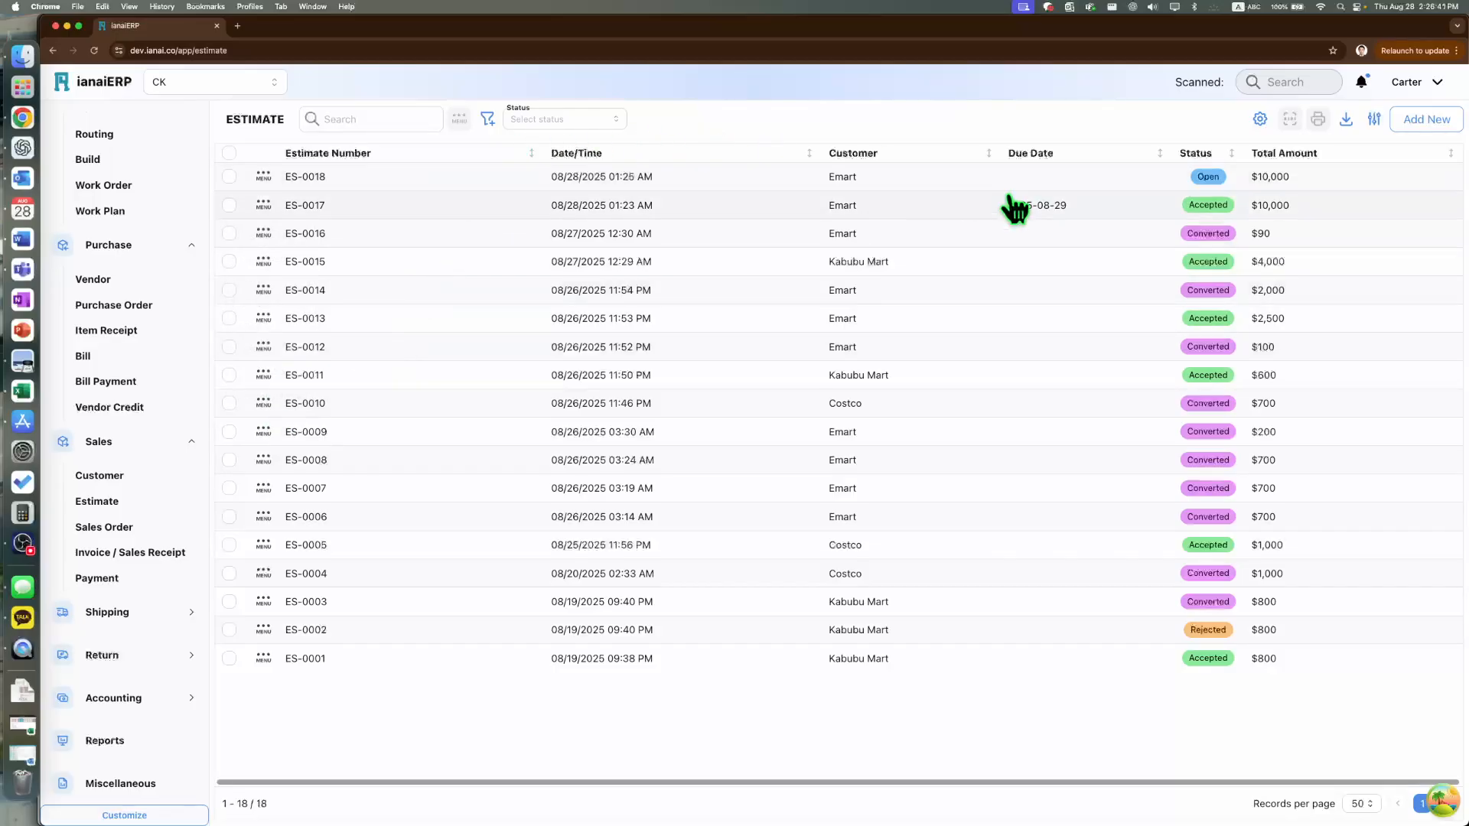
click(263, 205)
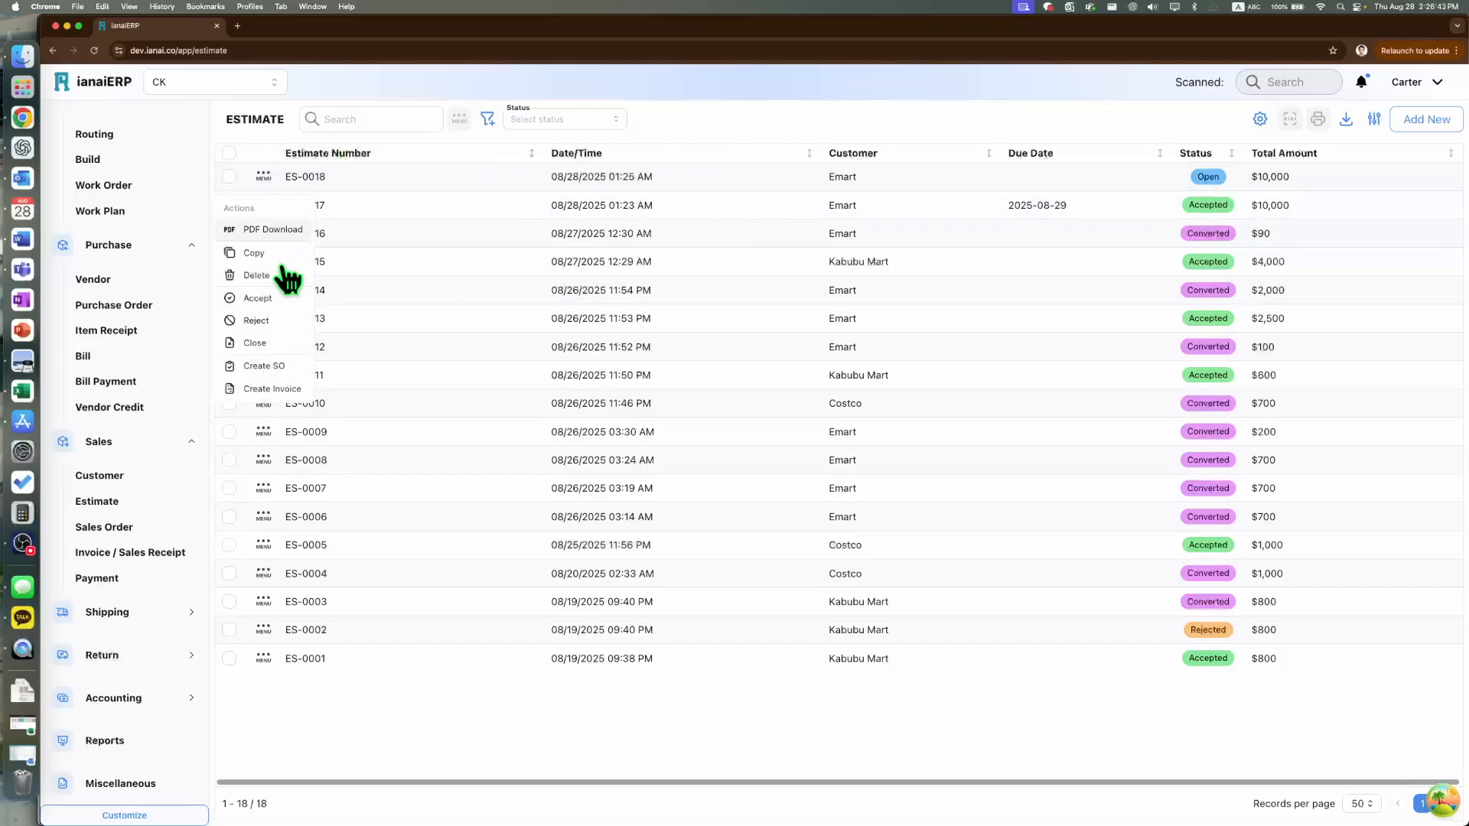
click(274, 321)
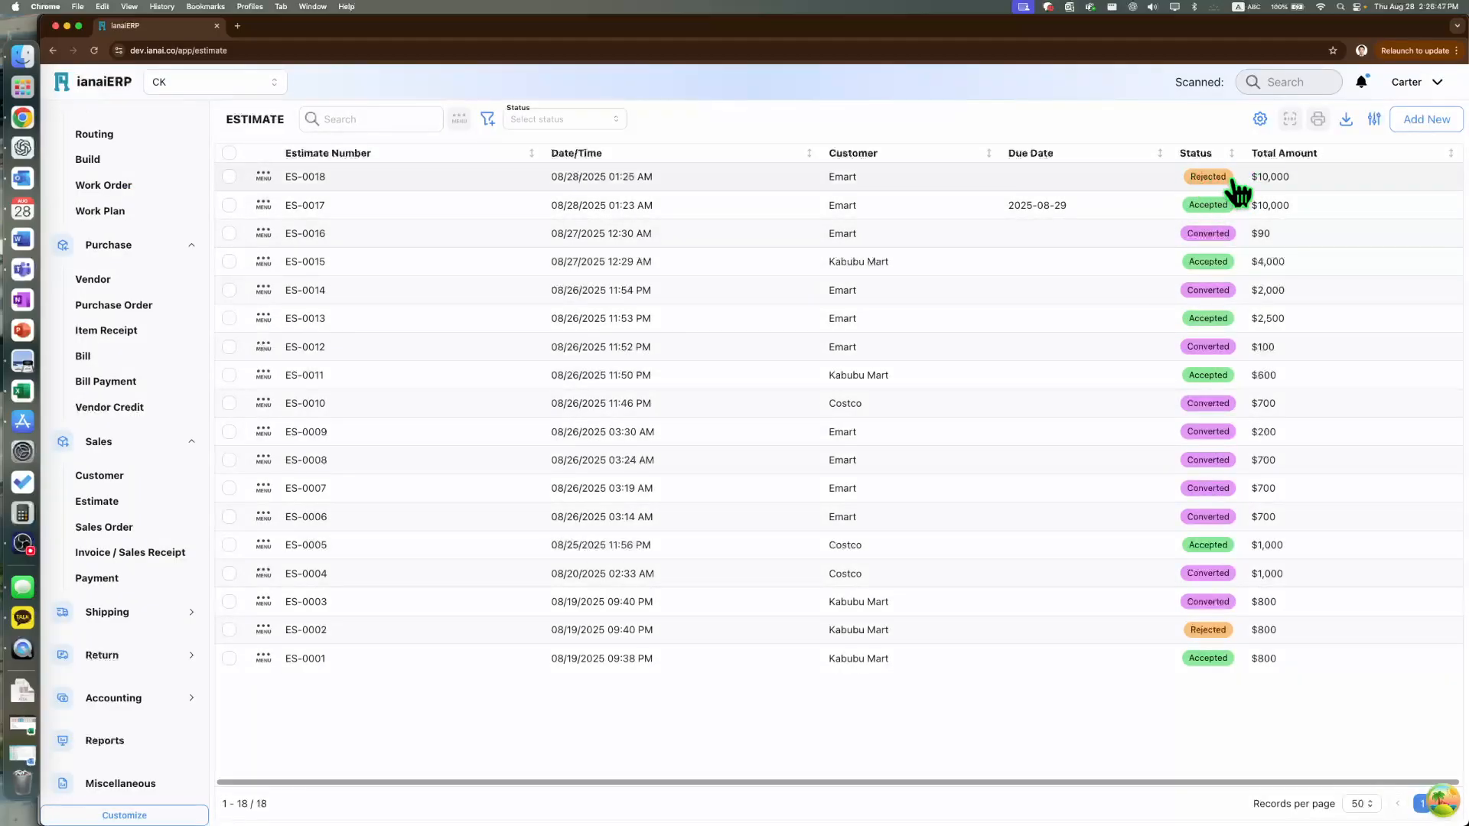
click(263, 177)
click(257, 321)
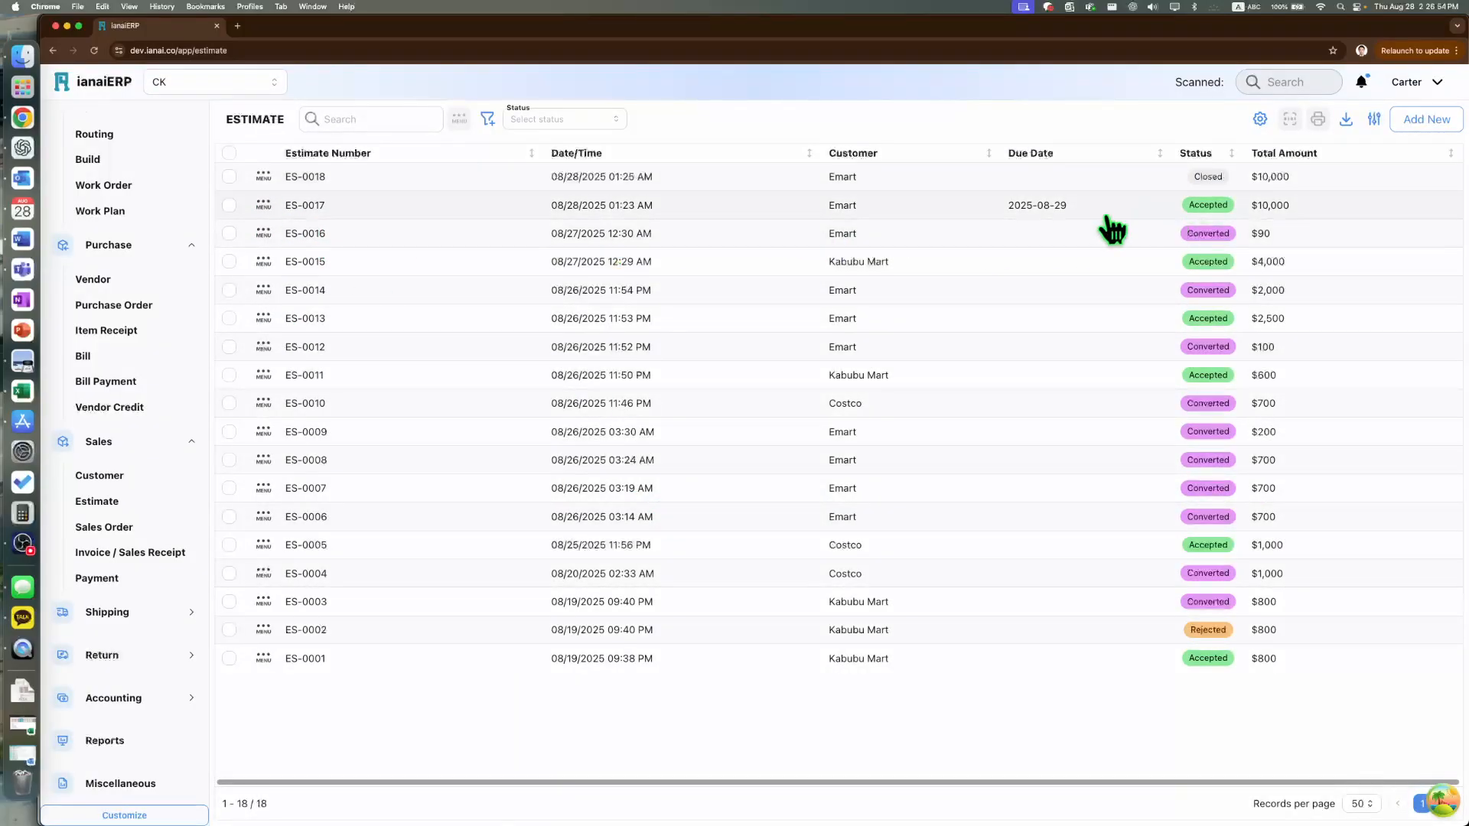
Step: Make another copy of the accepted Emart estimate ES-0017, save it, and mark the new copy as accepted
click(263, 205)
click(291, 280)
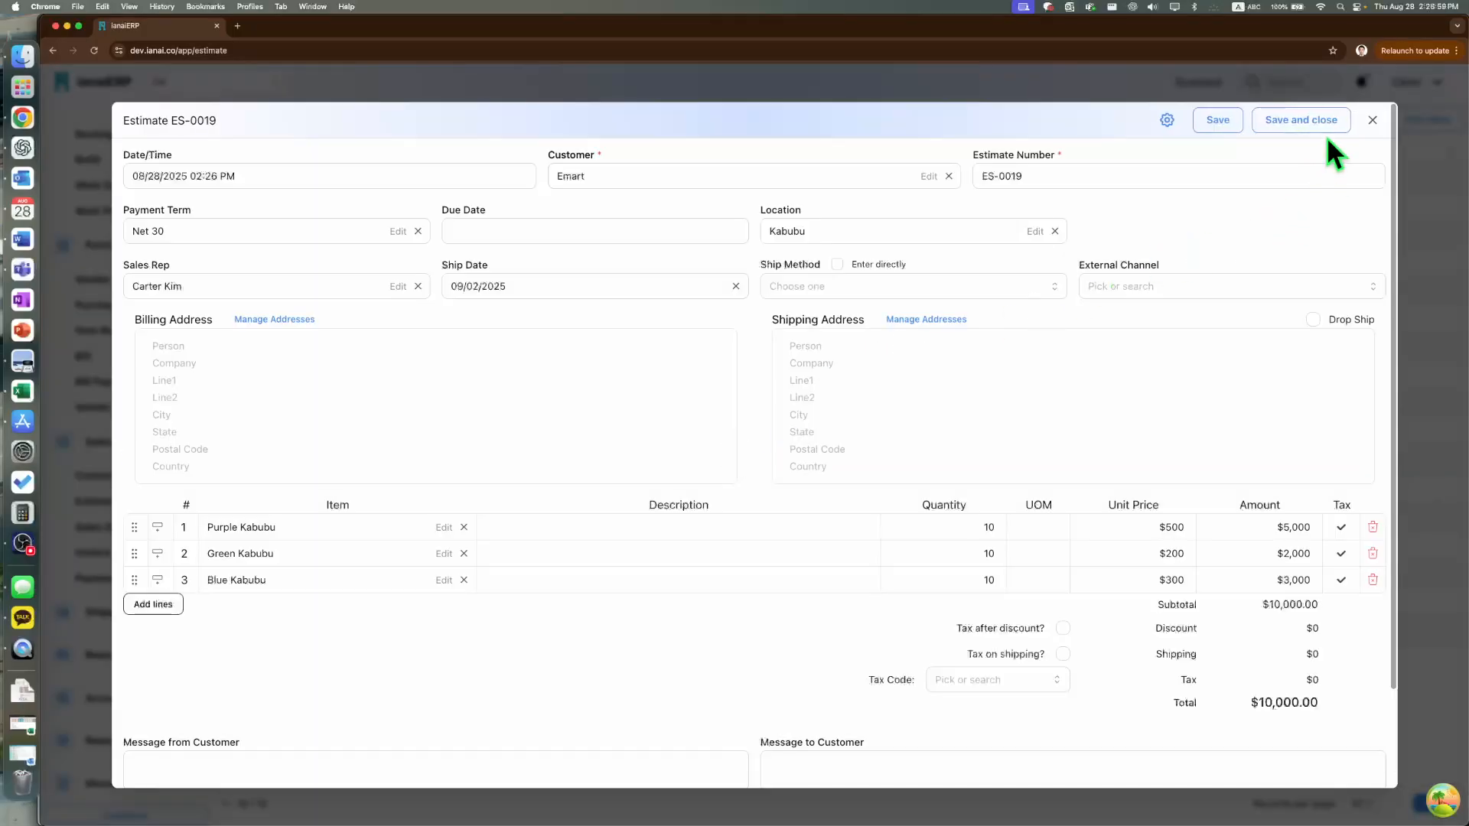
click(1327, 128)
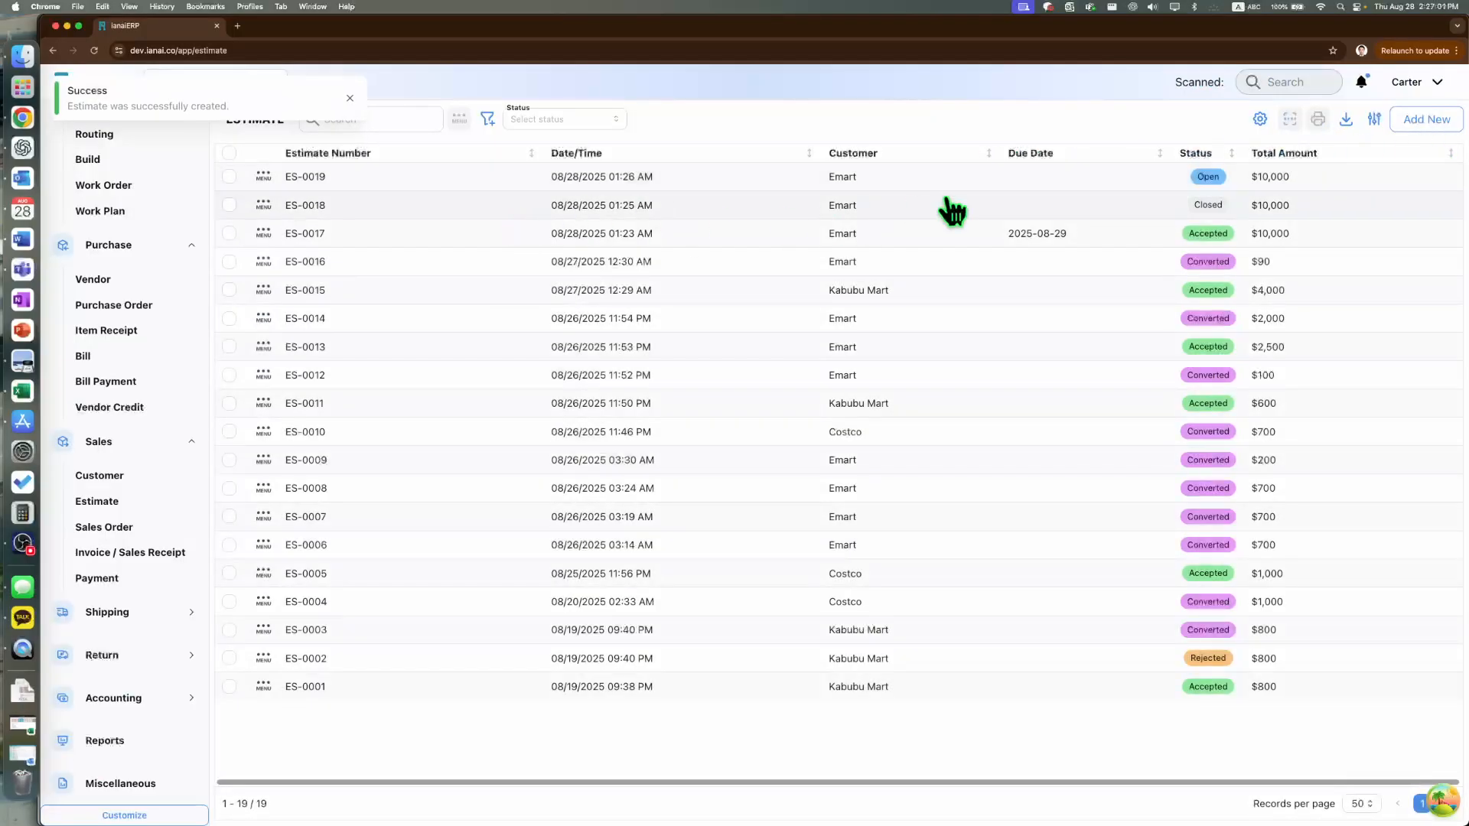
click(263, 177)
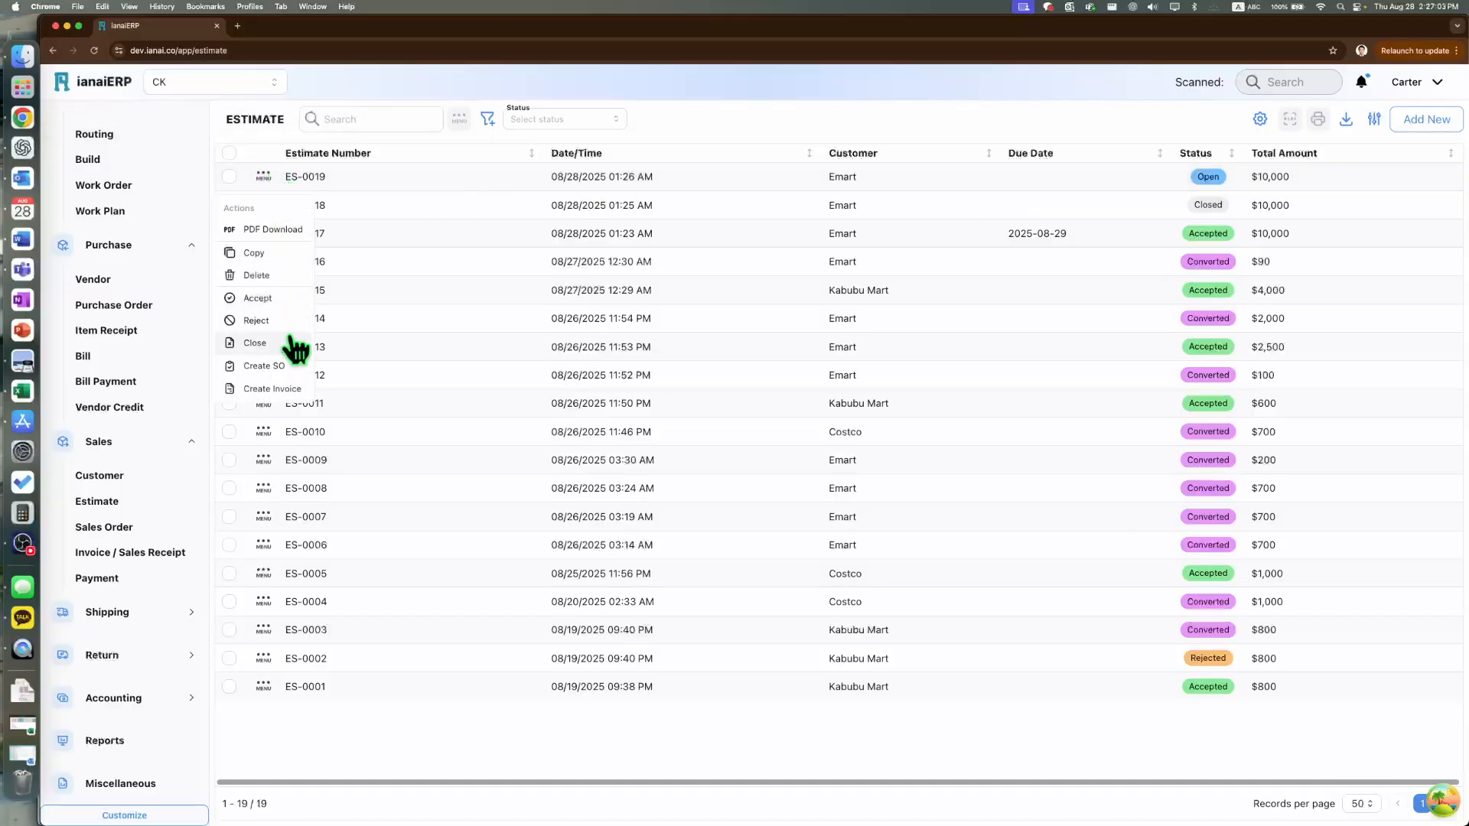
click(292, 300)
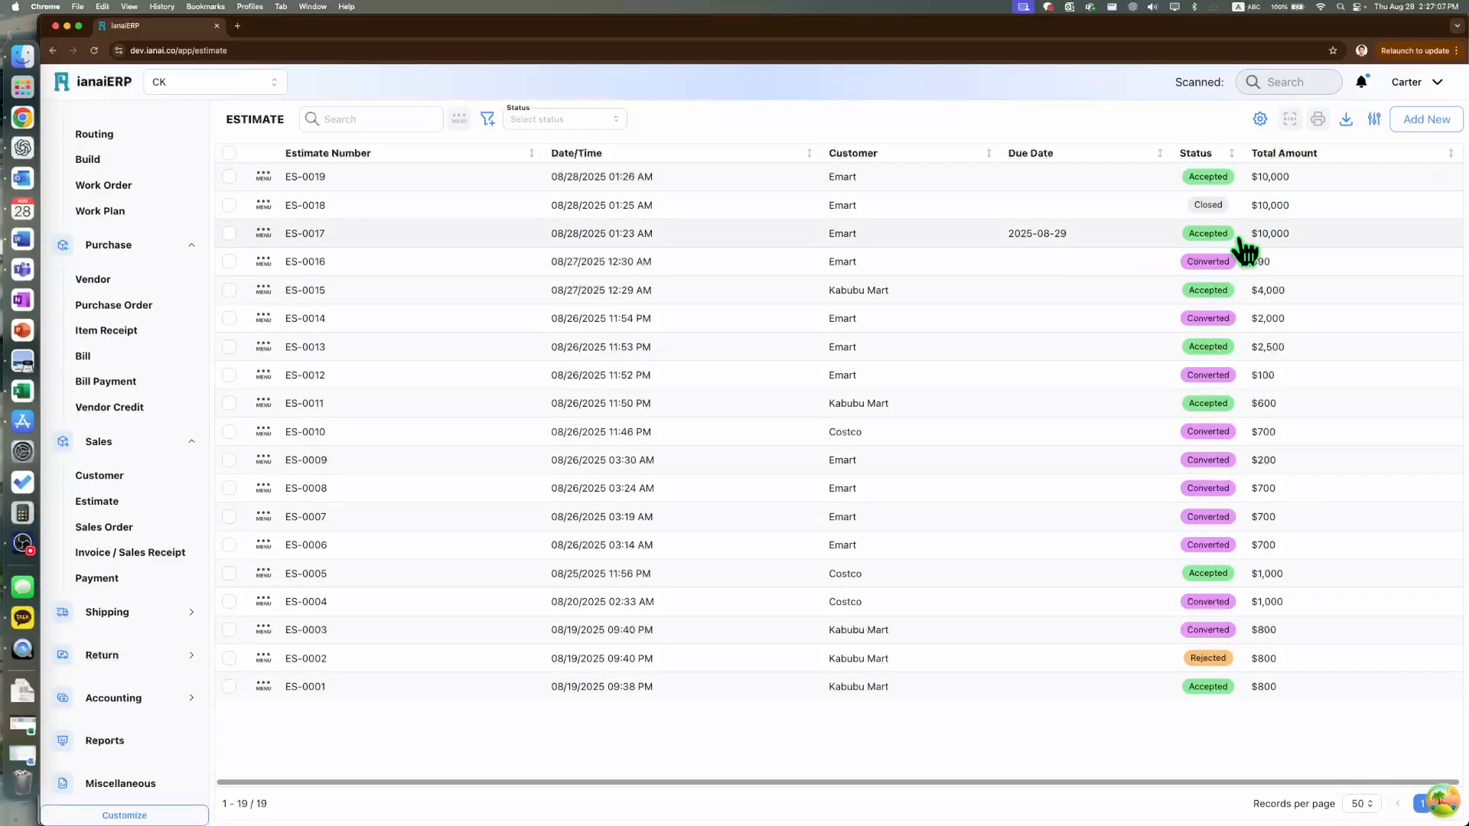
Step: Create a sales order from the accepted Emart estimate with due date 2025-08-29 and save it
click(264, 233)
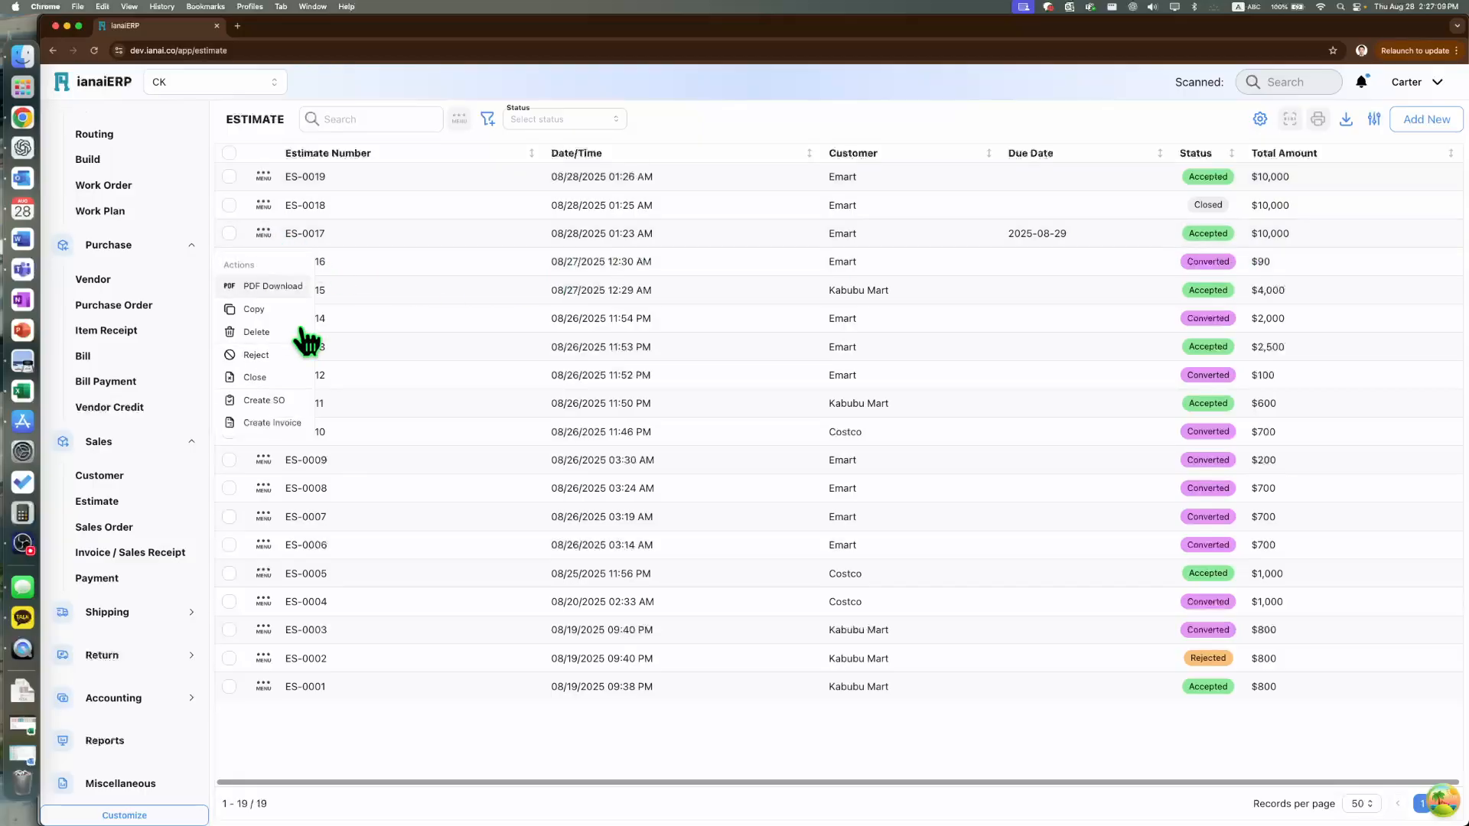
click(298, 399)
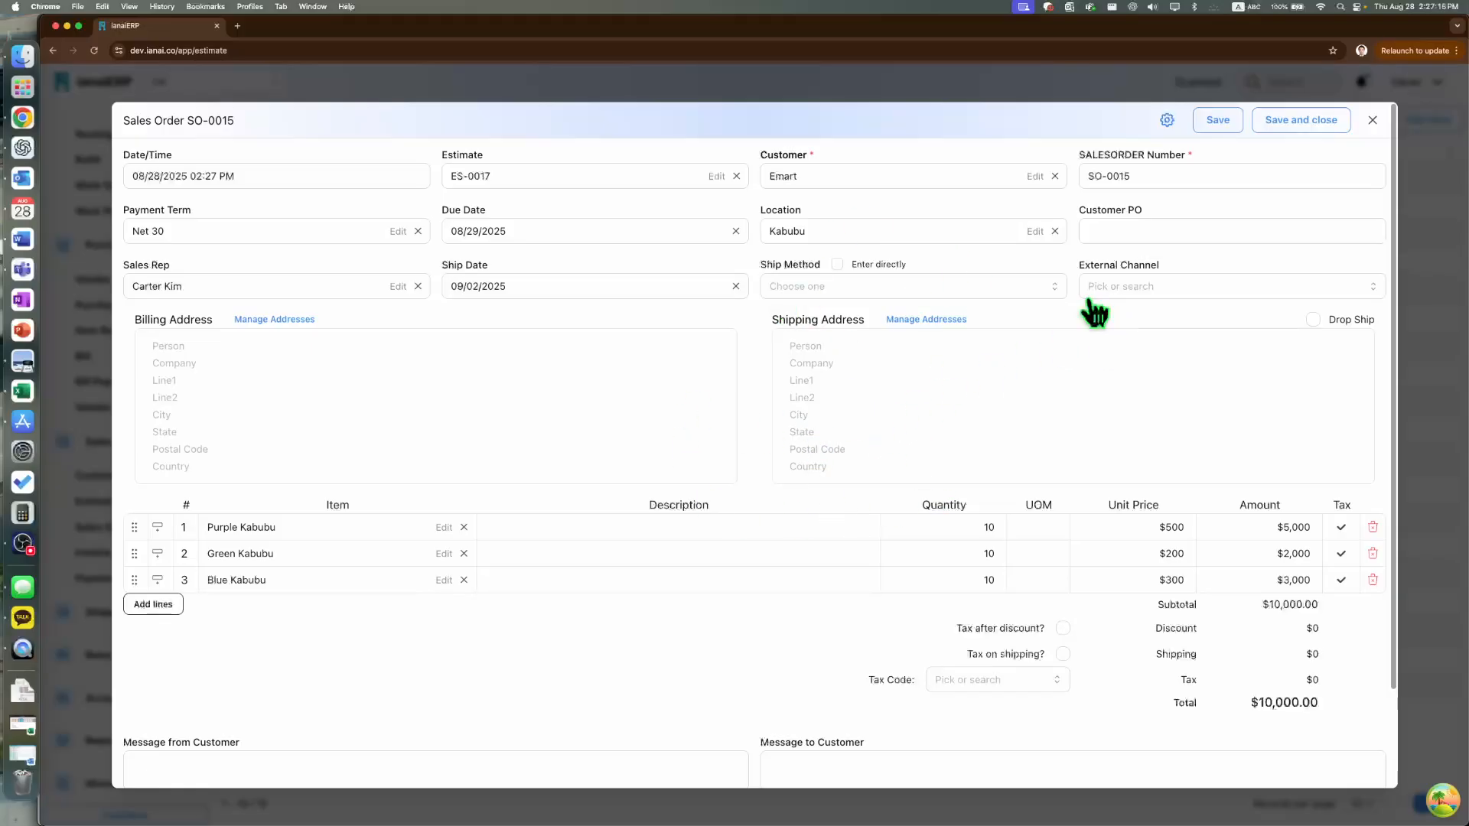
click(1329, 121)
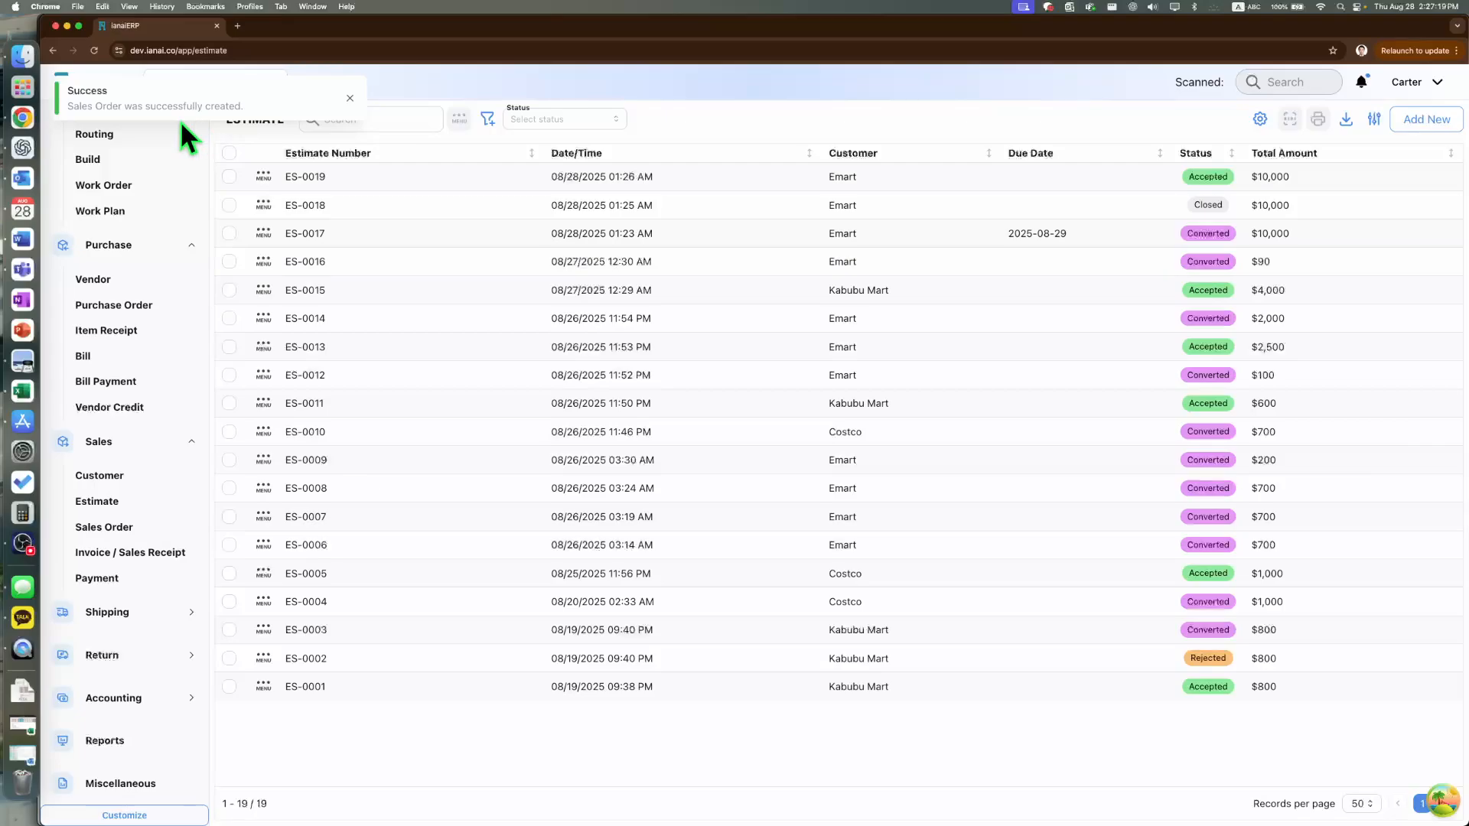
Step: Create an invoice directly from the newest accepted Emart estimate, ES-0019, and save it
click(263, 205)
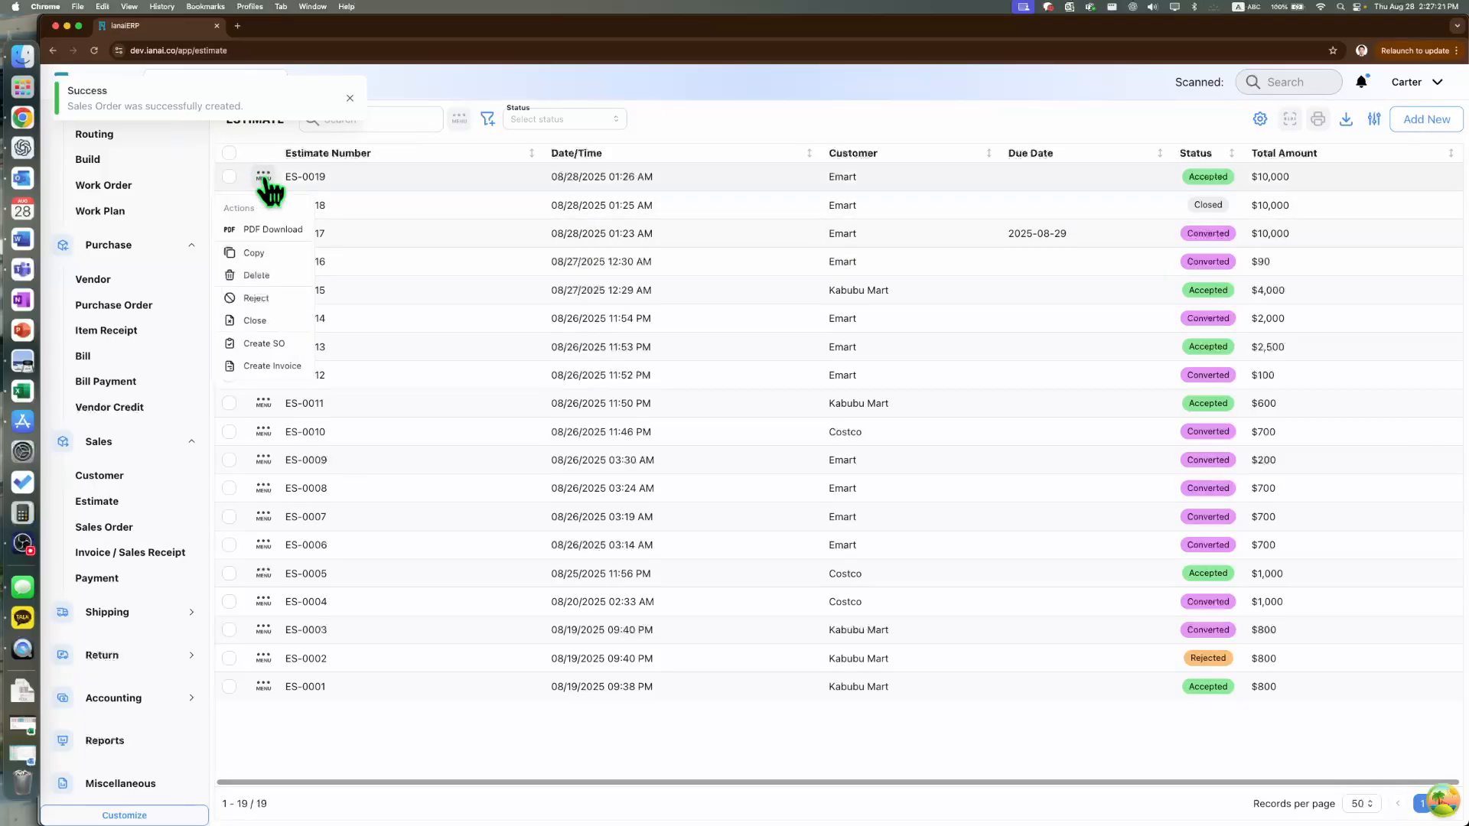
click(272, 366)
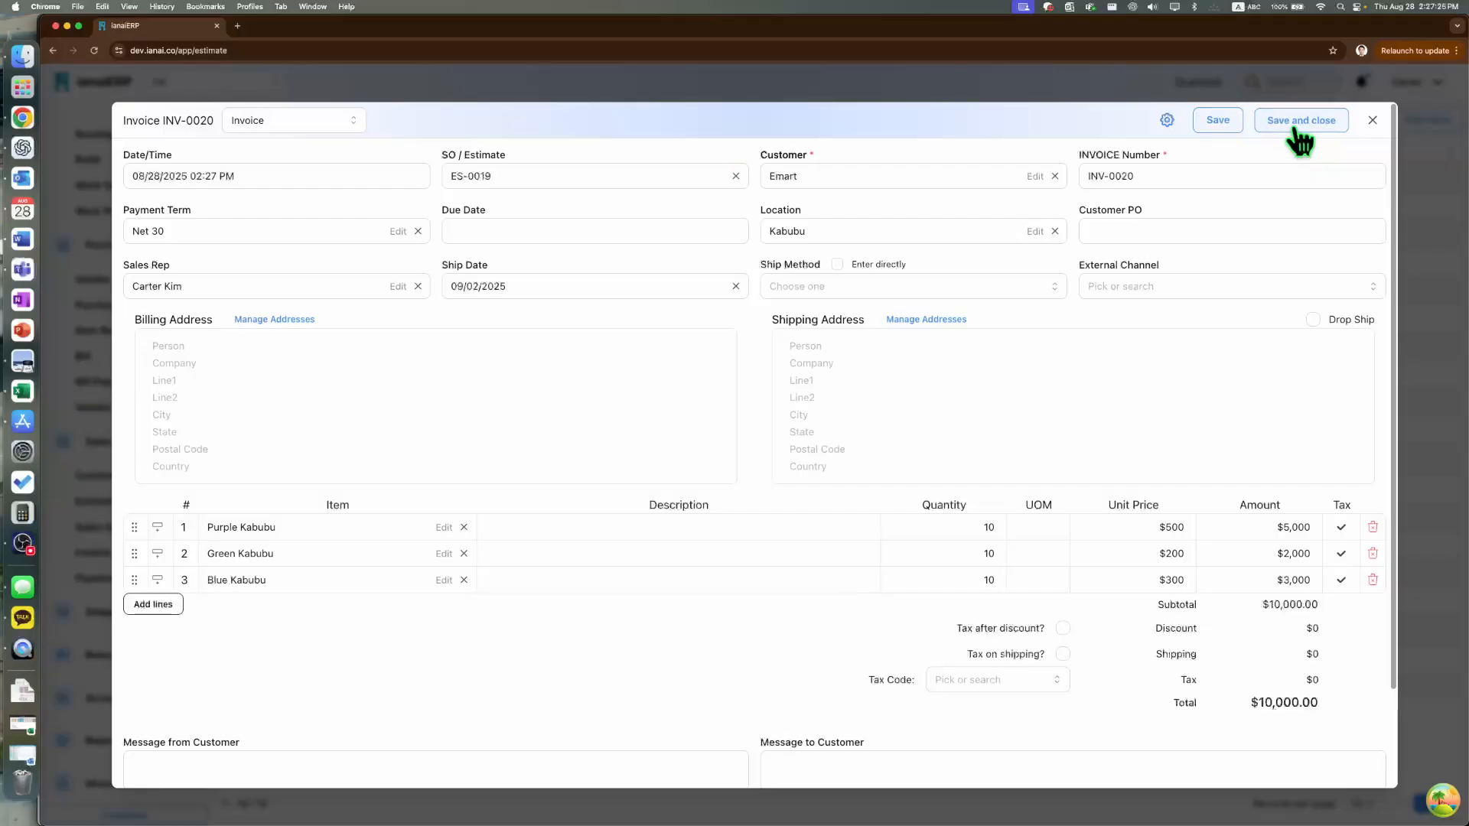
click(1298, 123)
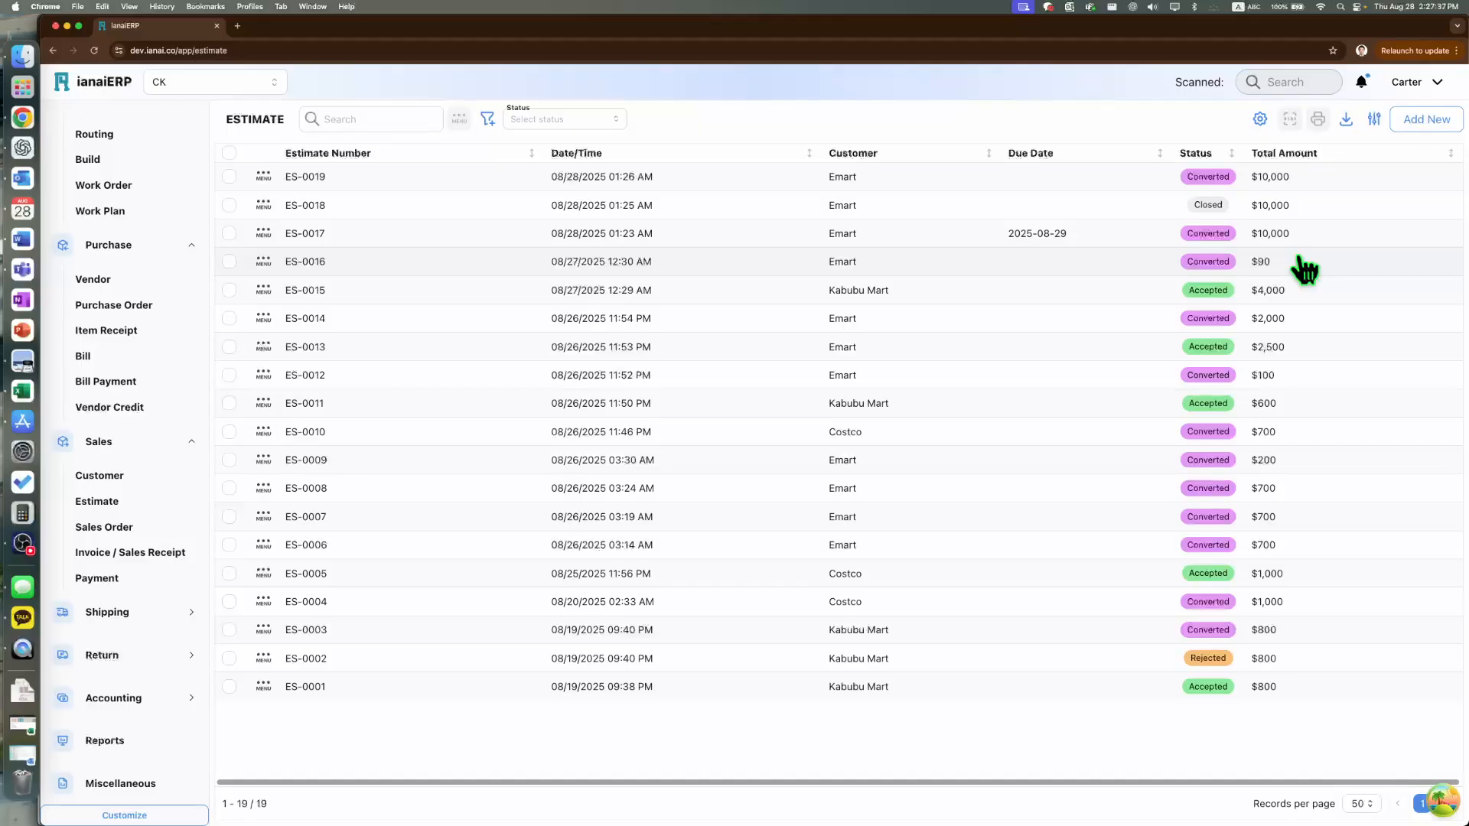
Step: Inspect the new Emart sales order, follow its linked records to the source estimate and back, and close them all
click(117, 533)
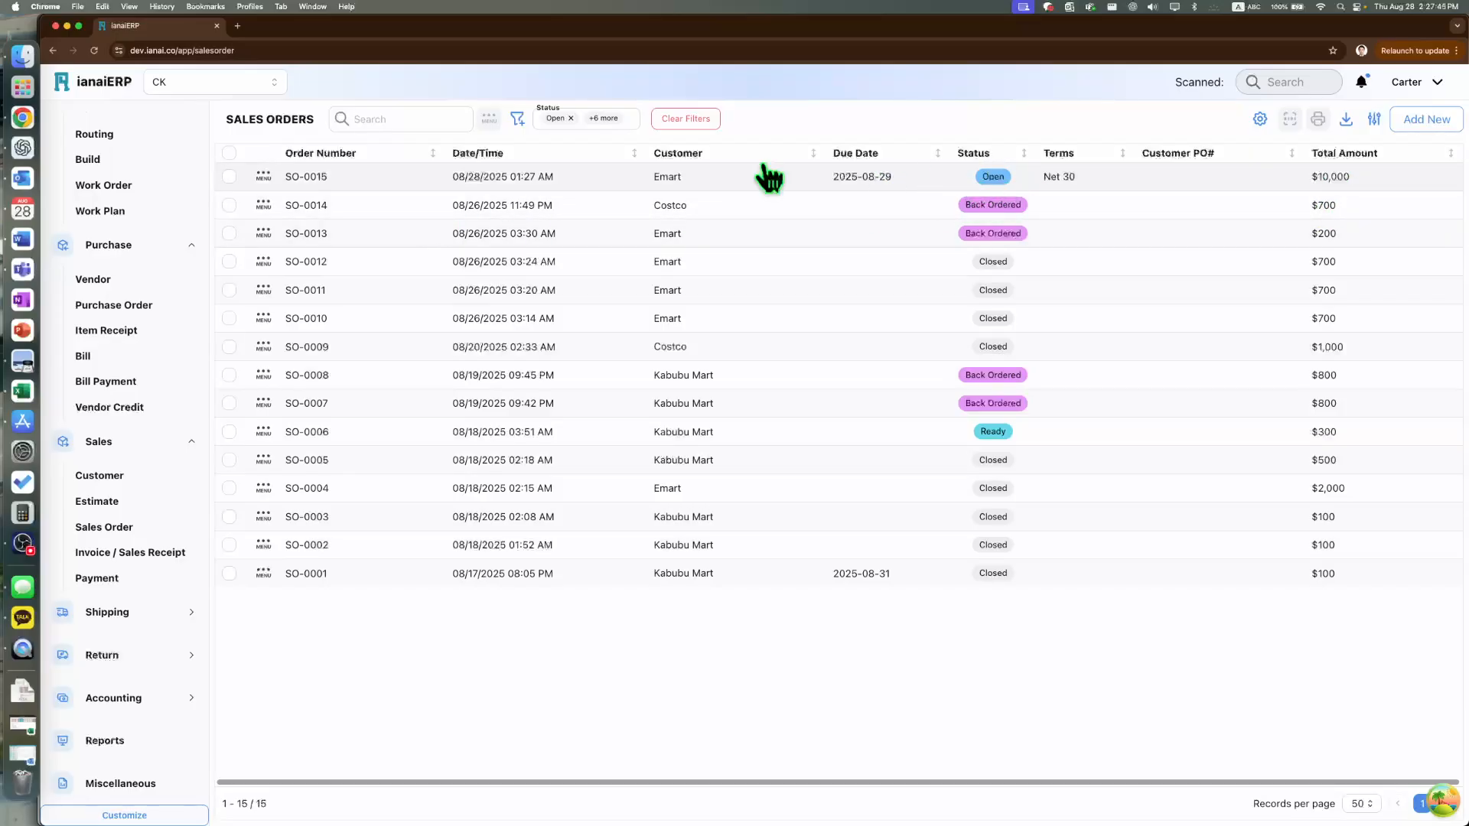
click(299, 179)
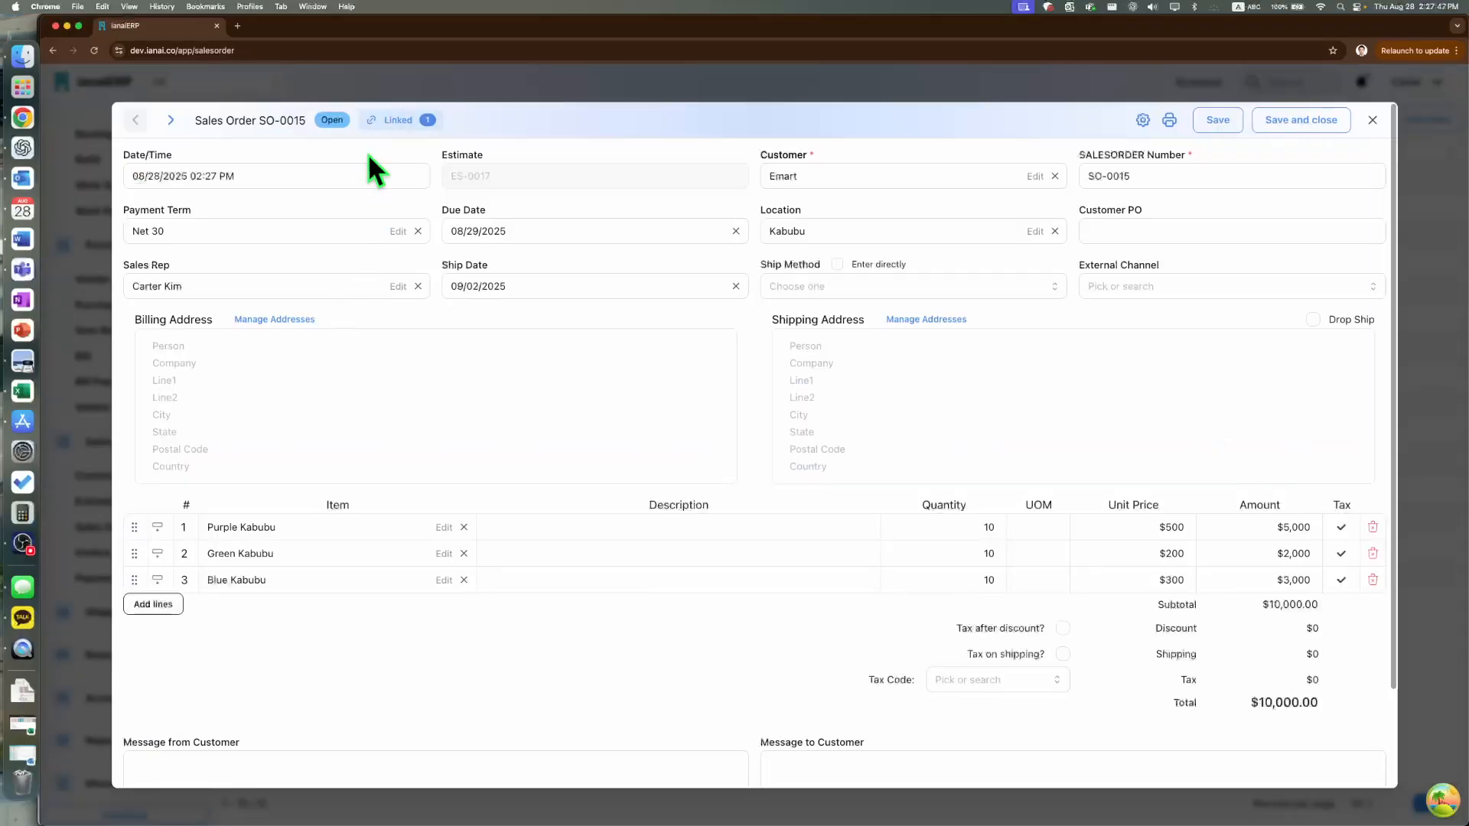
click(388, 124)
click(389, 163)
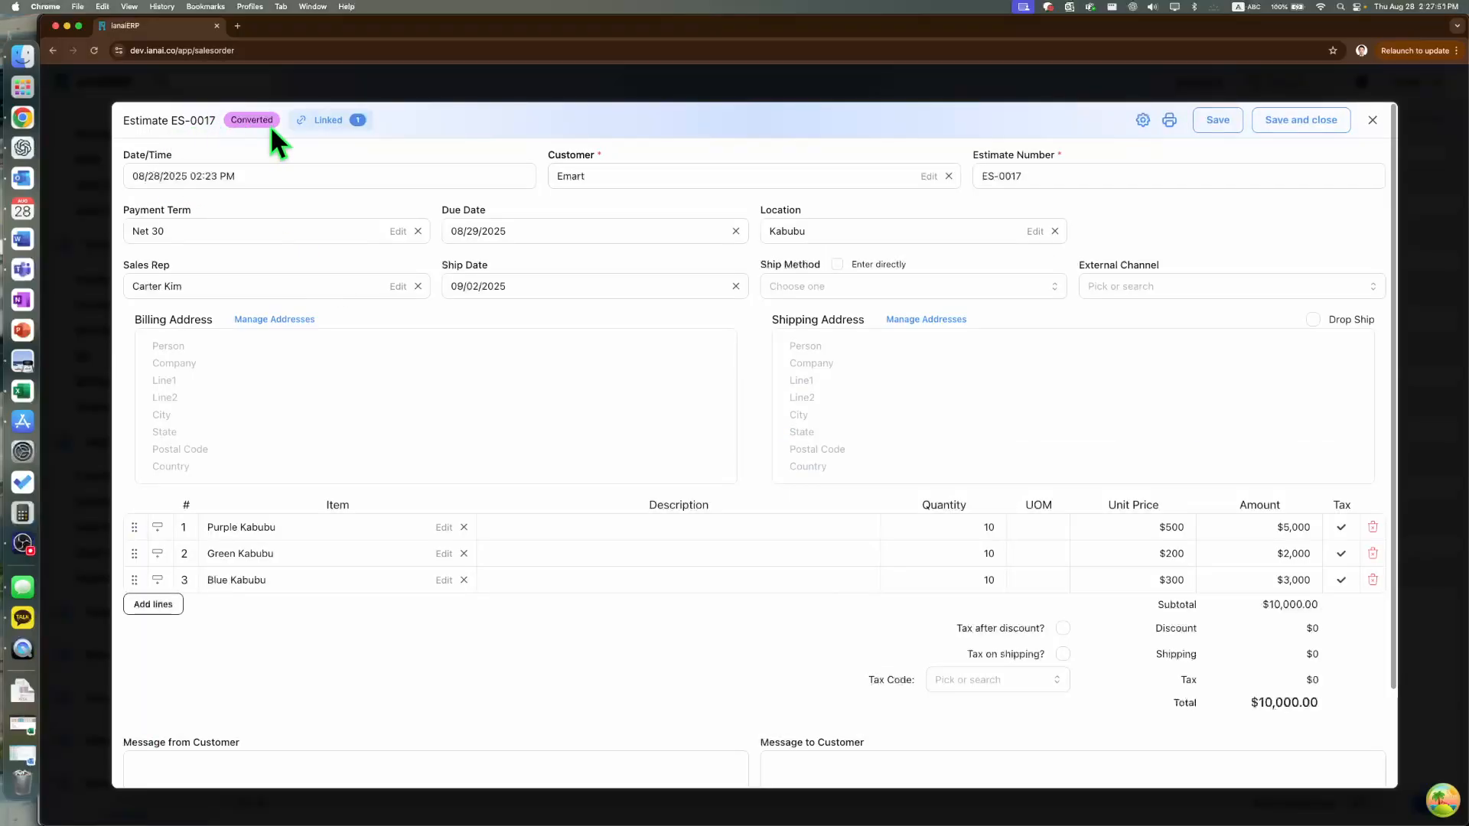
click(319, 123)
click(329, 163)
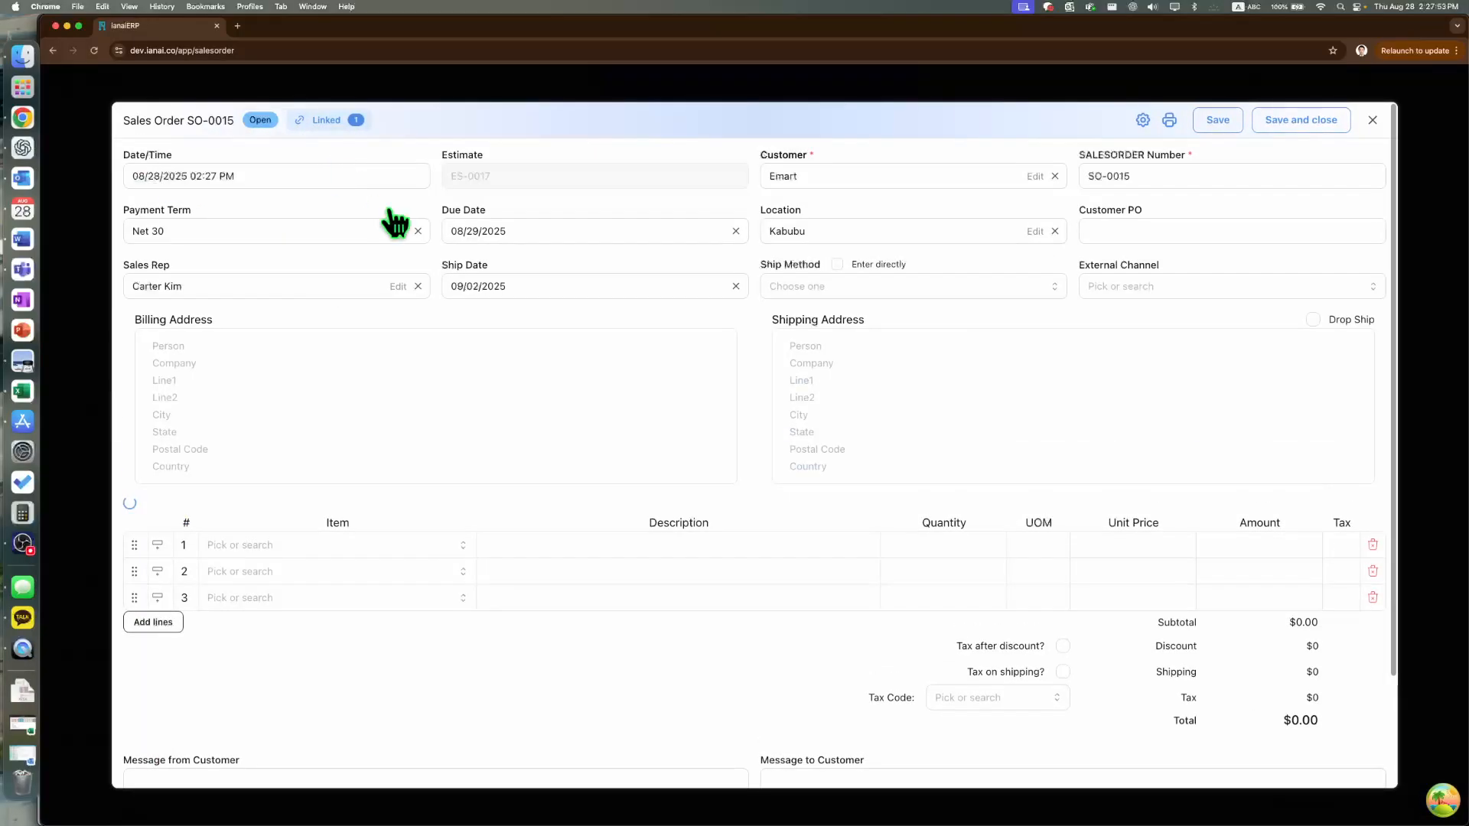
click(1303, 125)
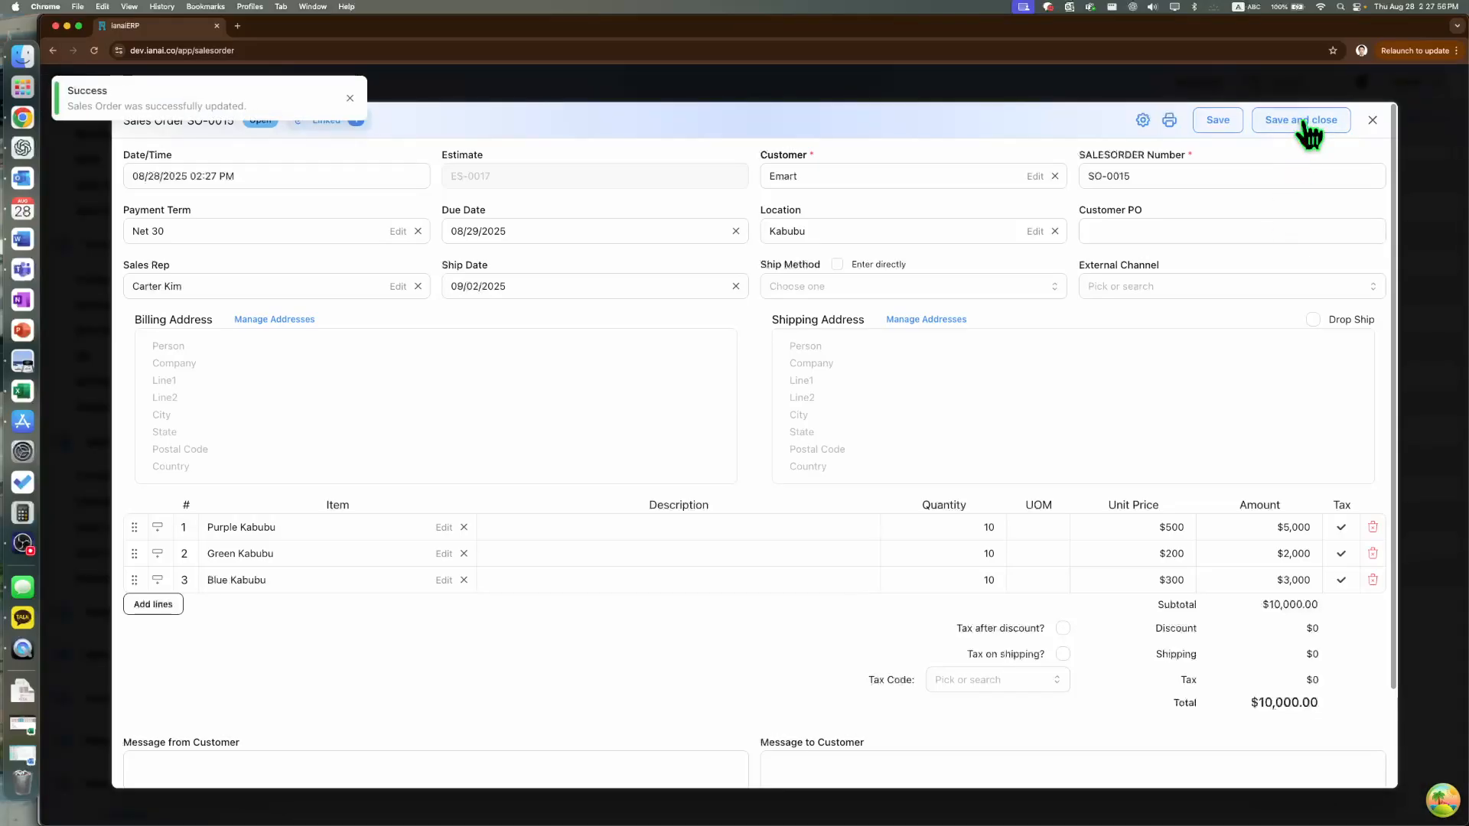
click(1372, 120)
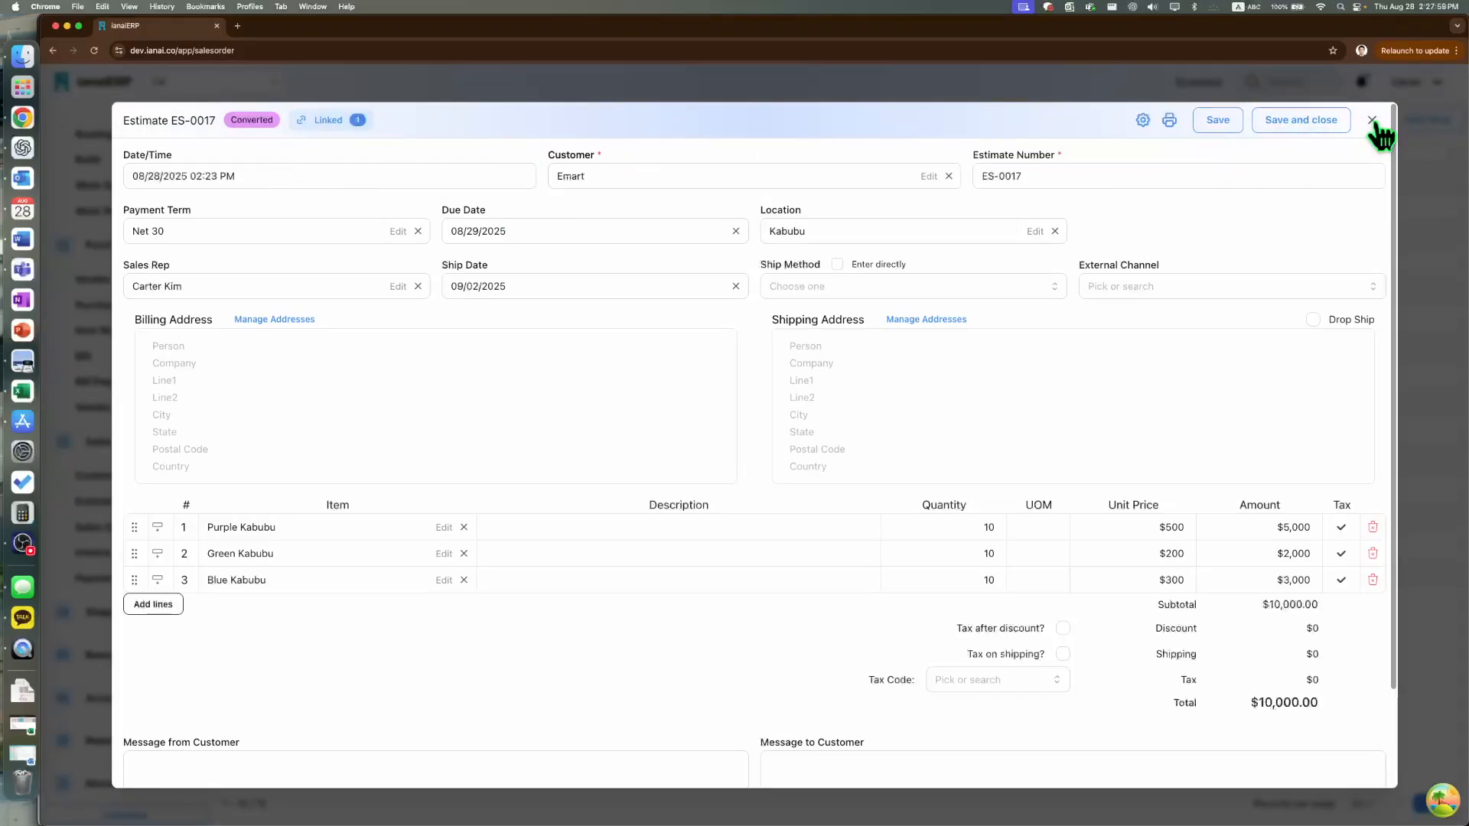
click(1372, 120)
Step: Create an invoice from the newest open Emart sales order and save it
click(263, 176)
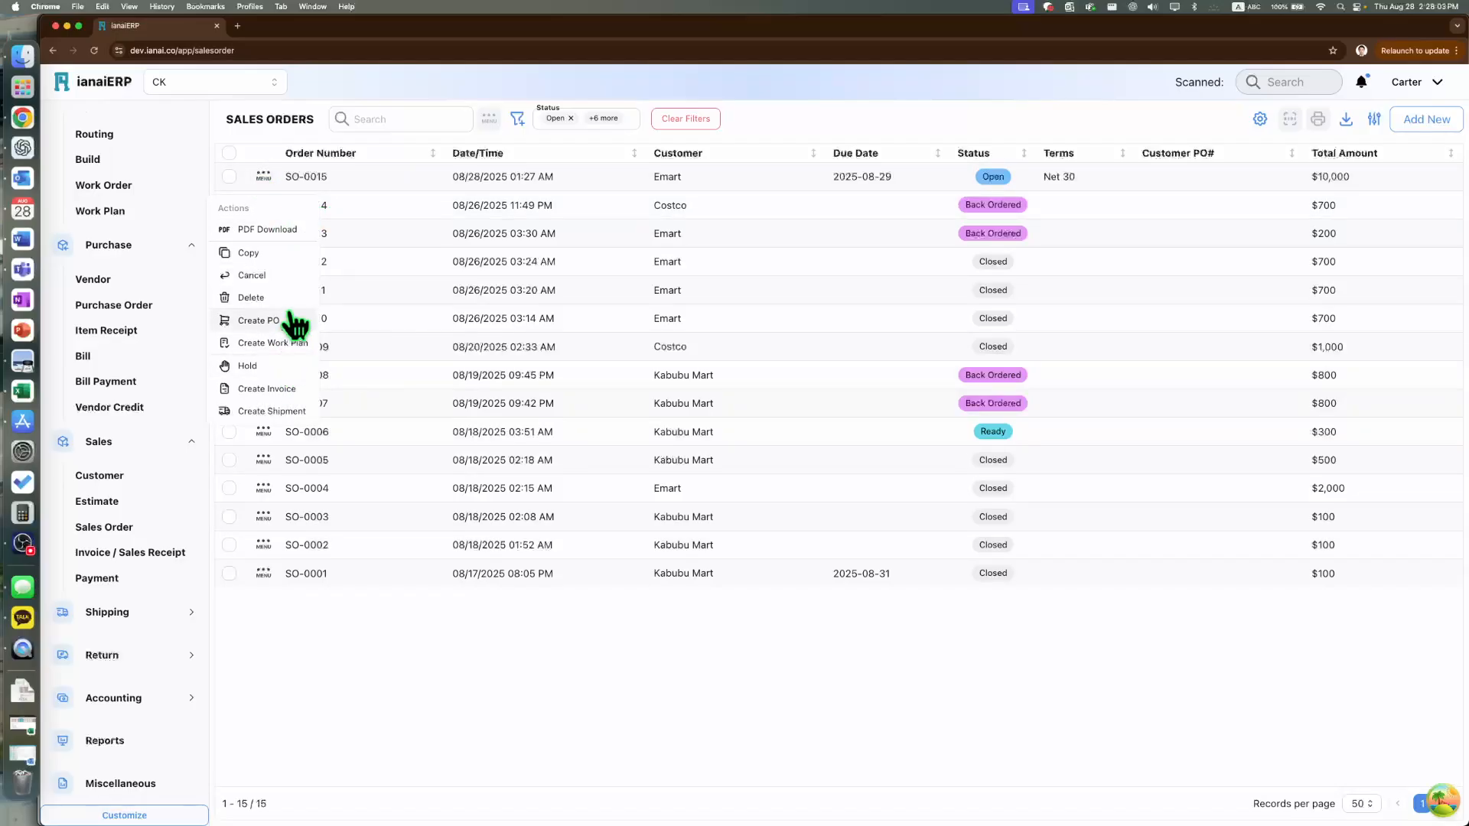
click(279, 390)
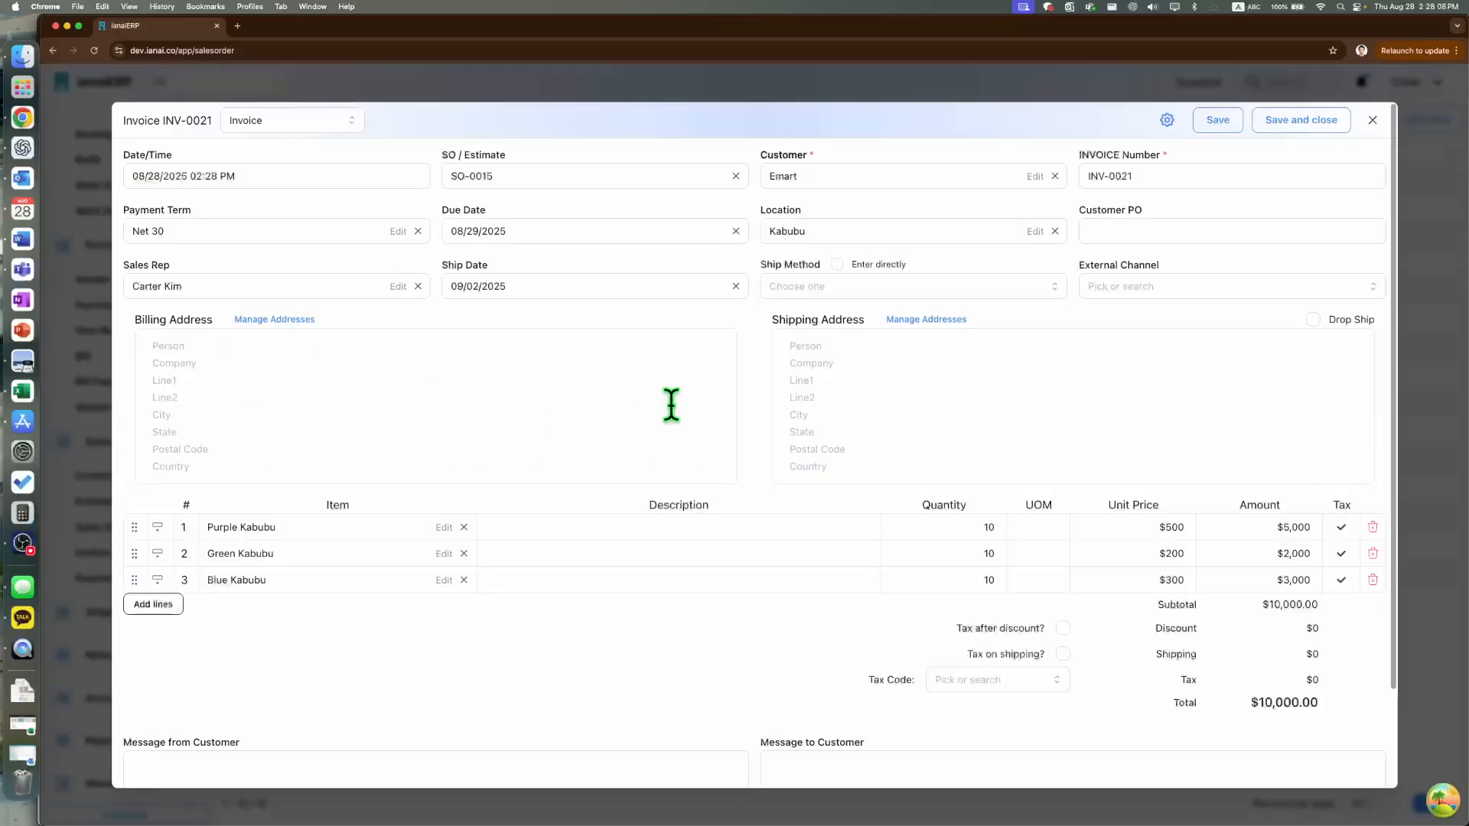
click(1310, 122)
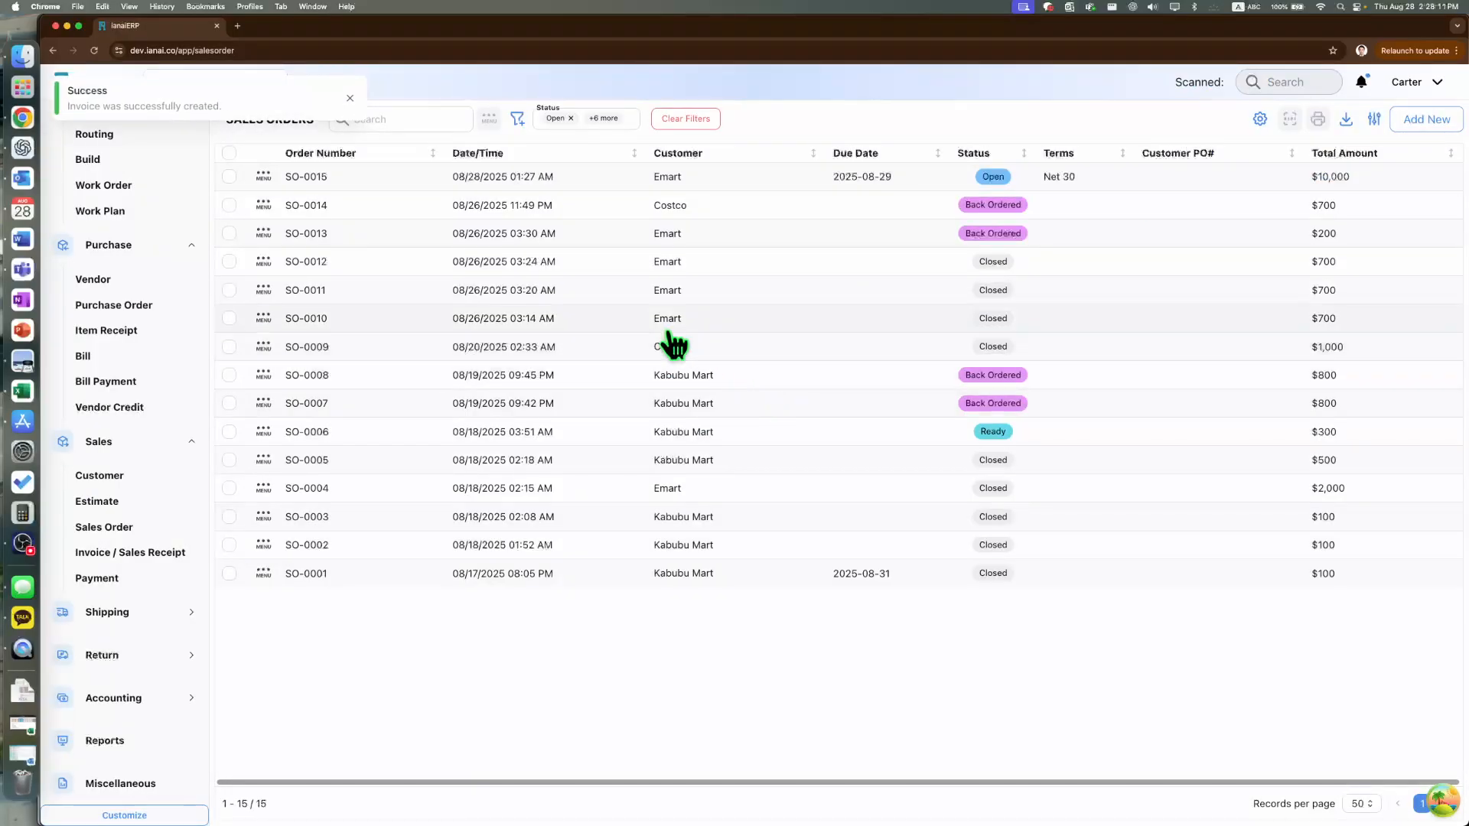
Step: Check the newest Emart sales order's actions and compare statuses across the sales orders and estimates lists
click(263, 177)
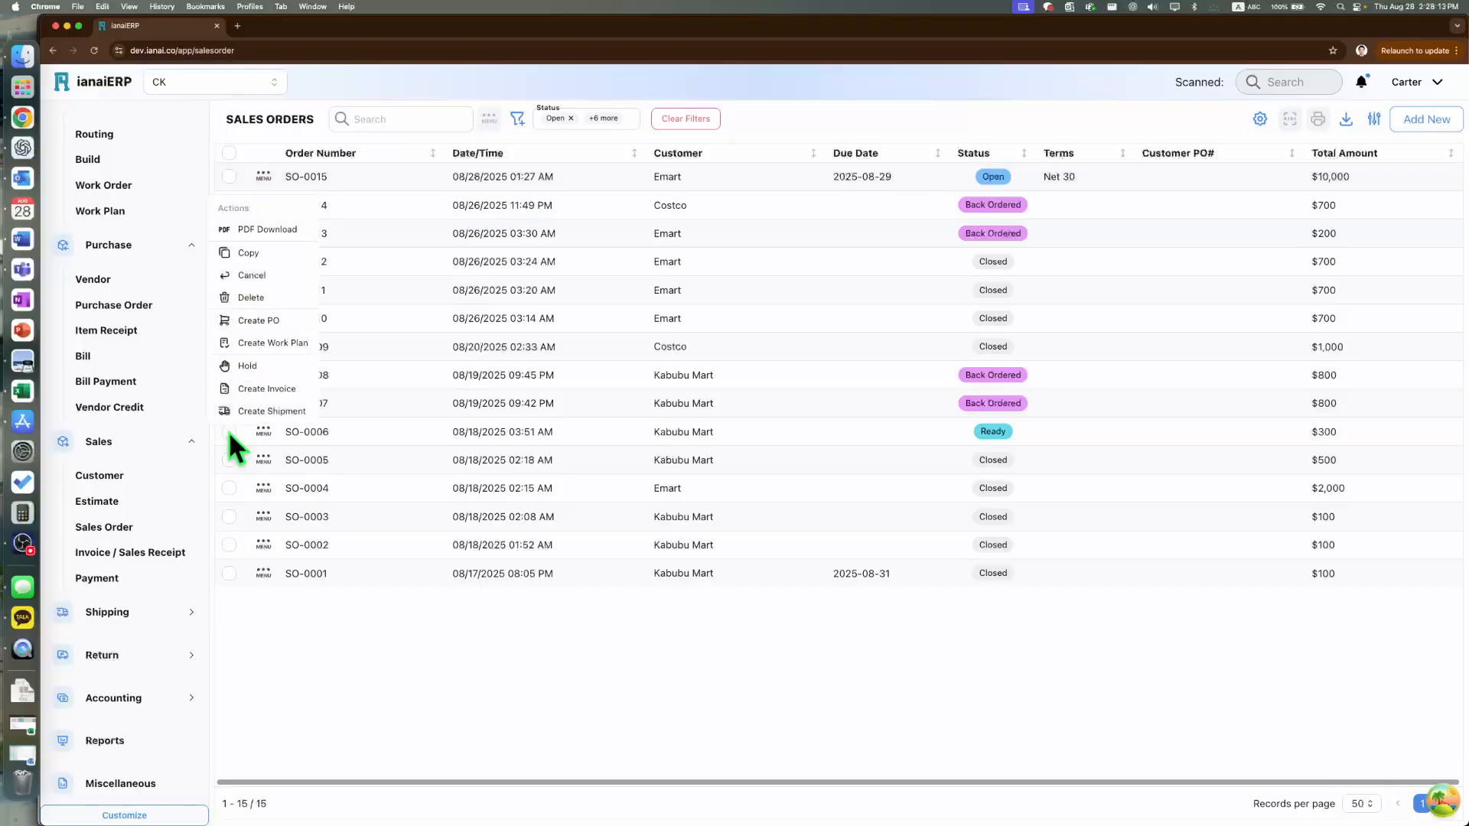
click(282, 624)
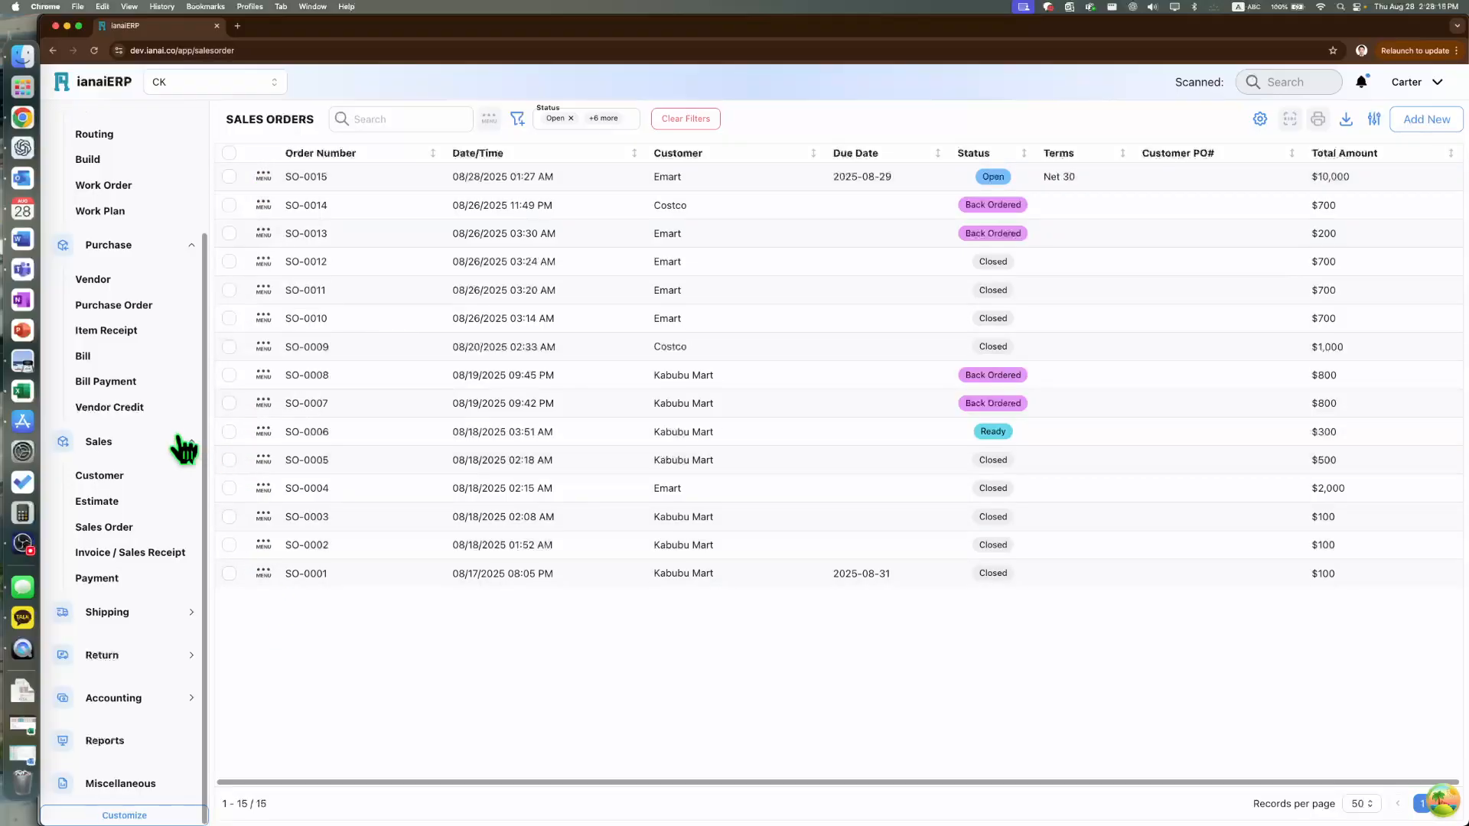
click(122, 504)
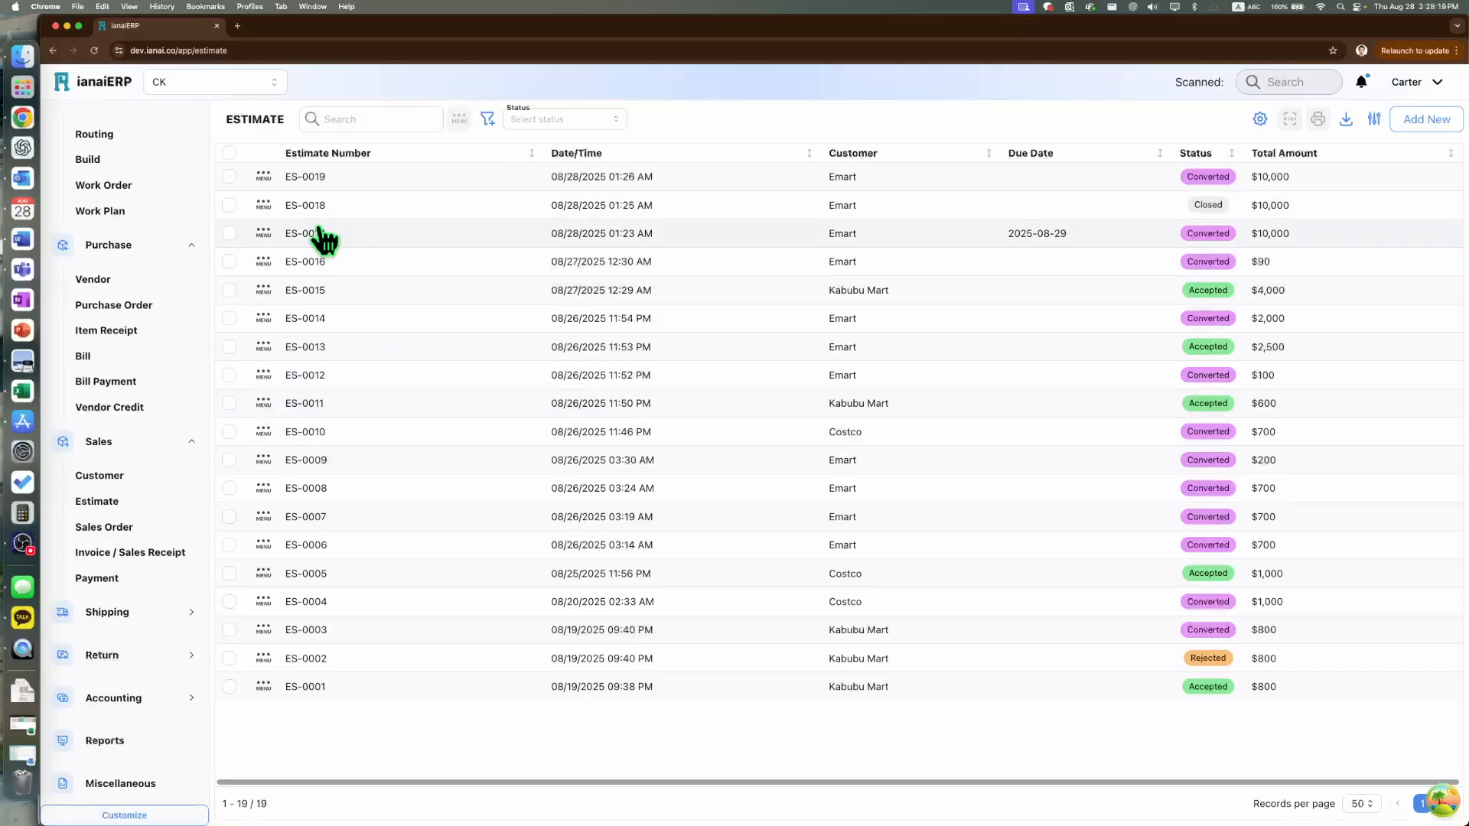
click(127, 527)
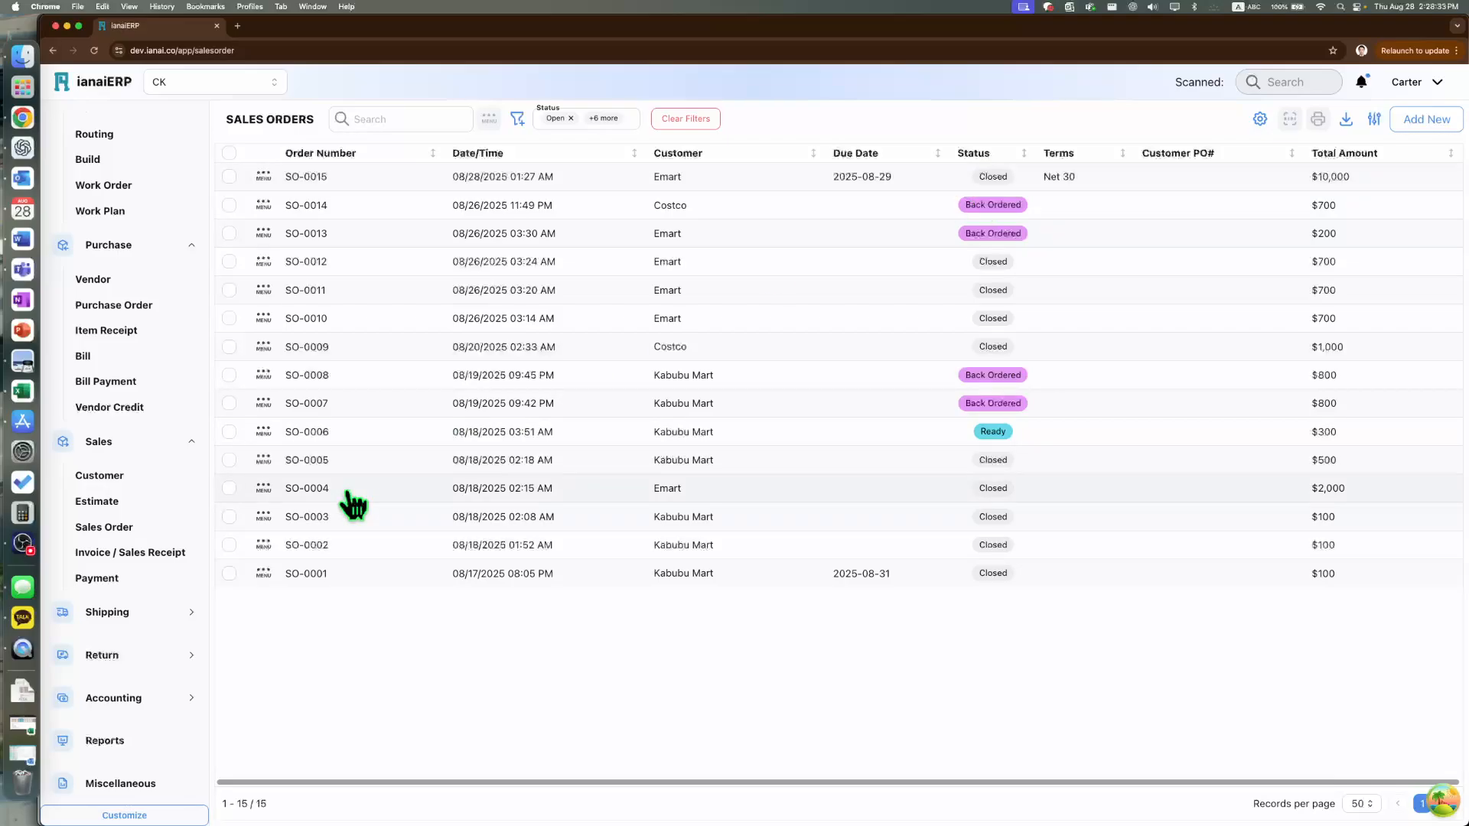
click(98, 502)
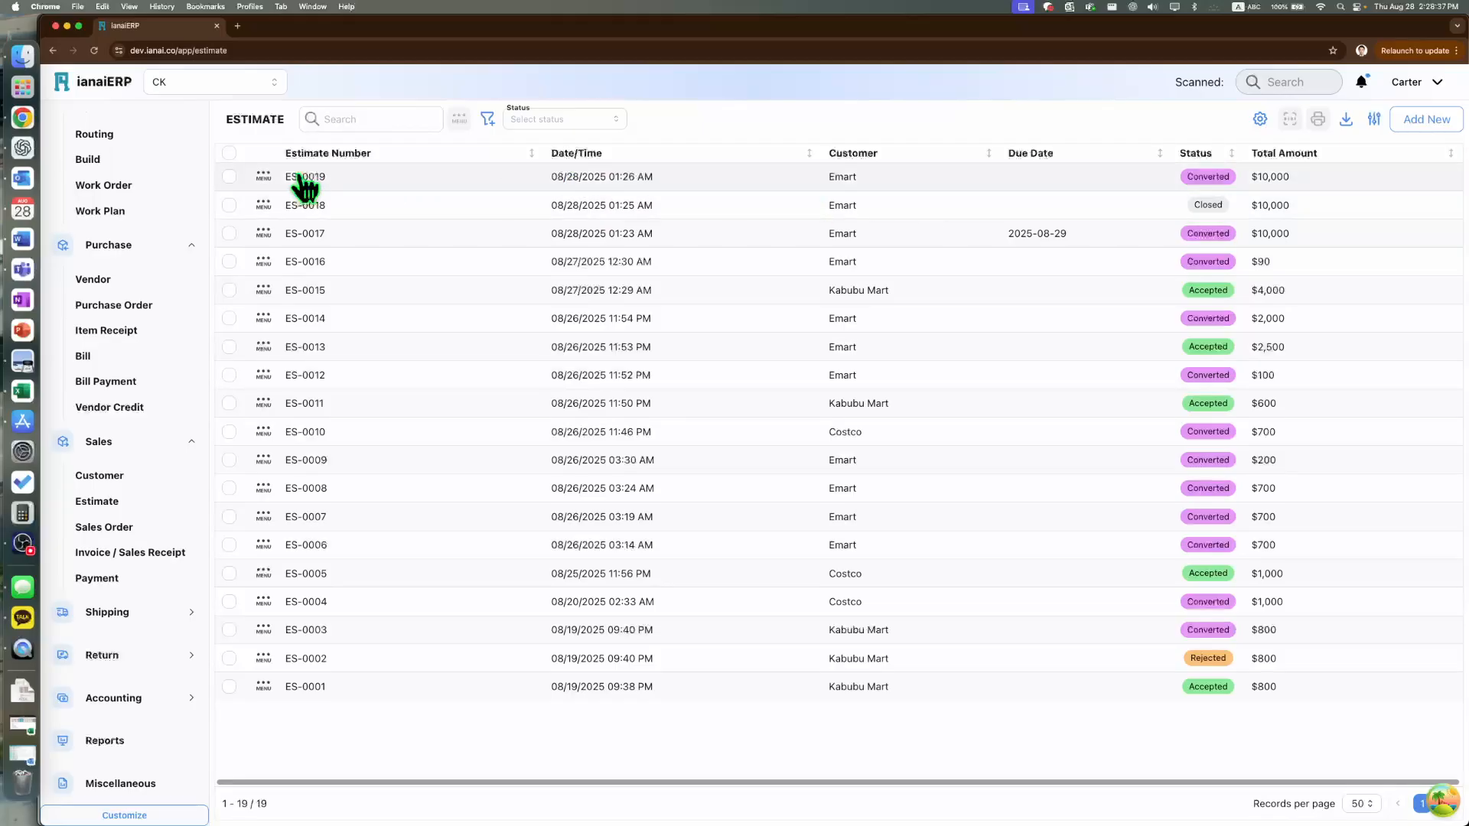
Step: Navigate from estimate ES-0019 to its invoice, examine the linked records, open the linked estimate, and close both records
click(263, 177)
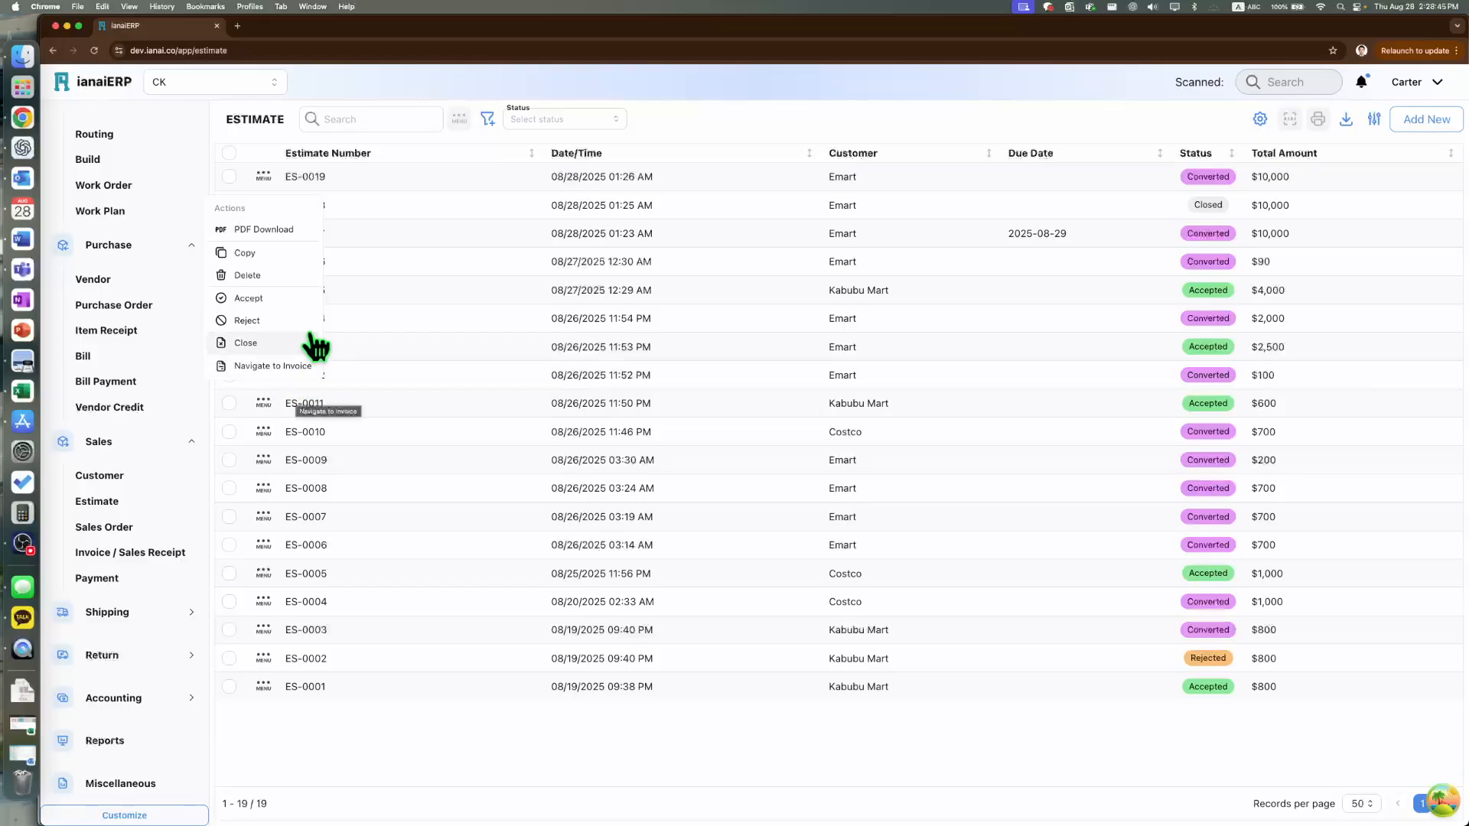
click(249, 367)
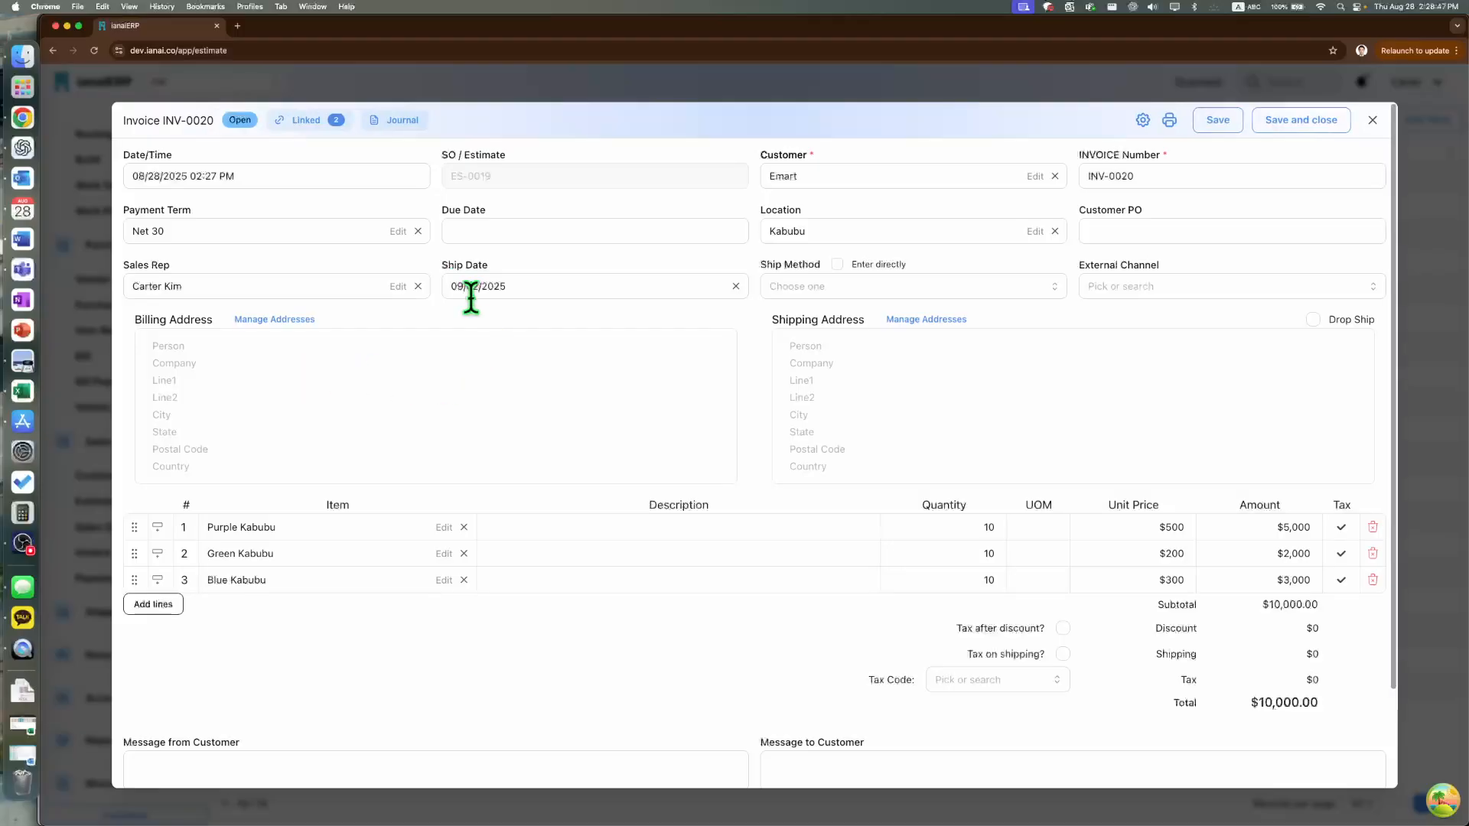
click(310, 121)
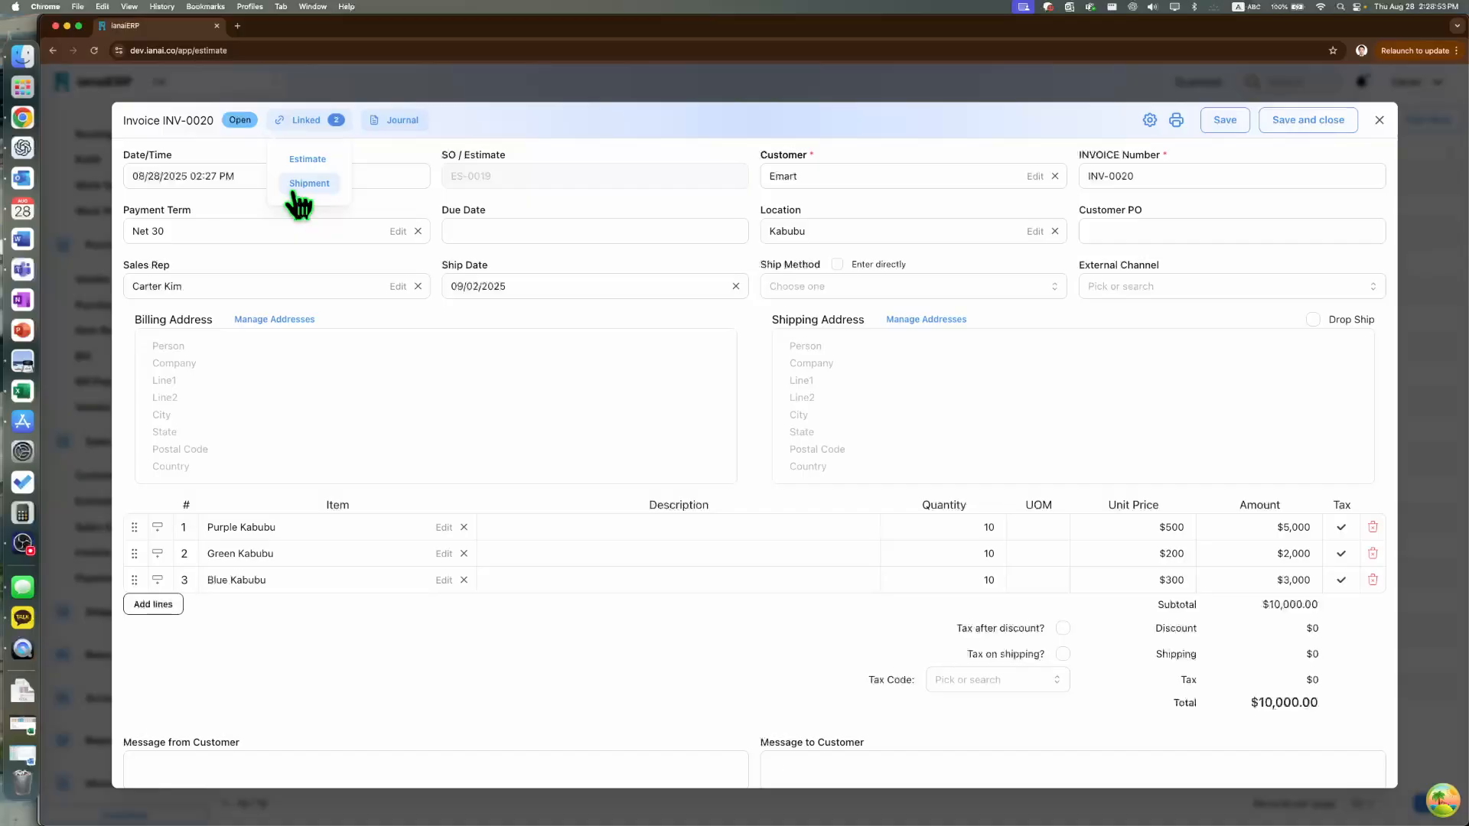
click(322, 160)
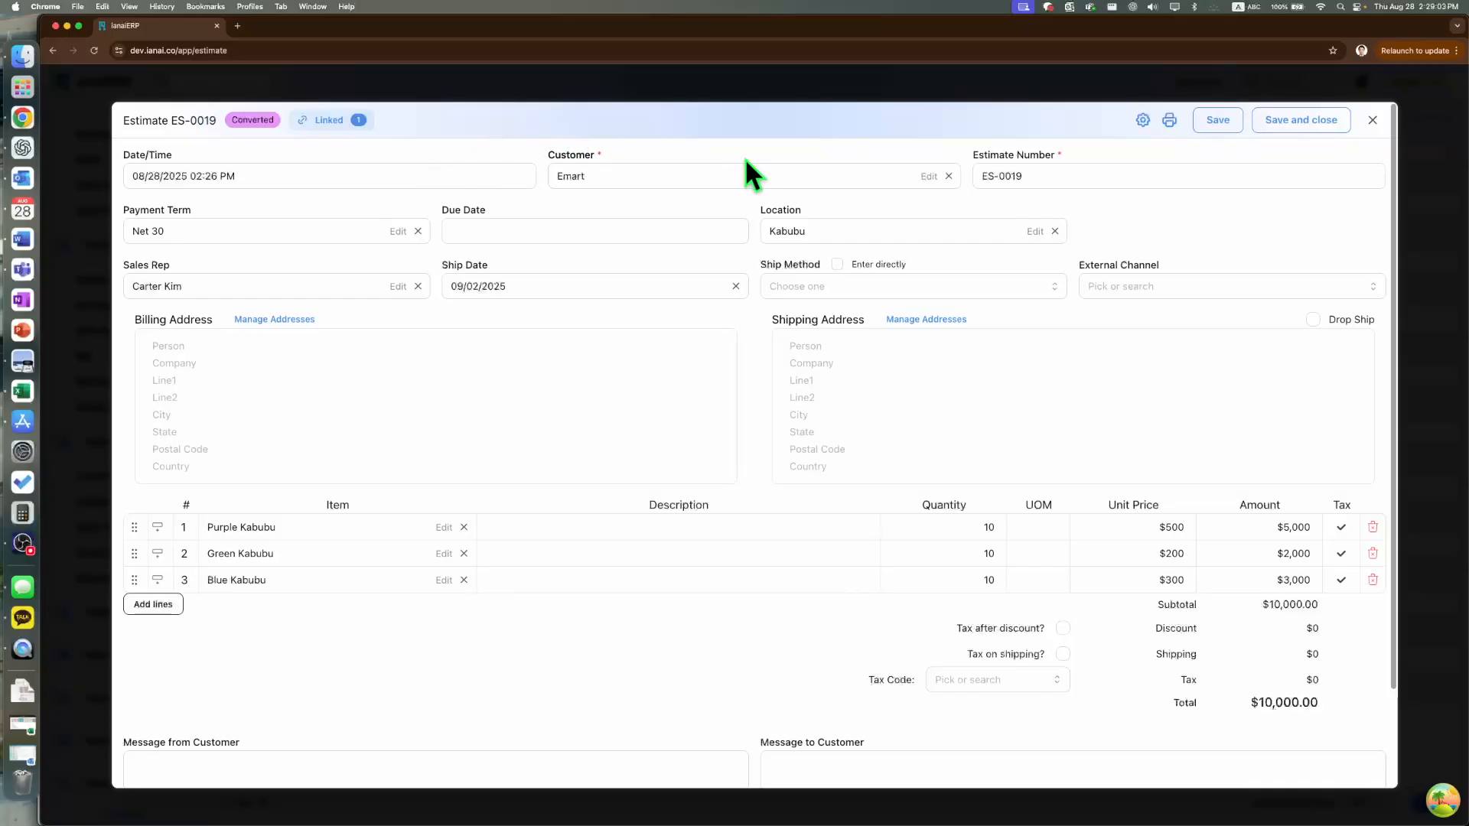
click(1373, 121)
click(1375, 120)
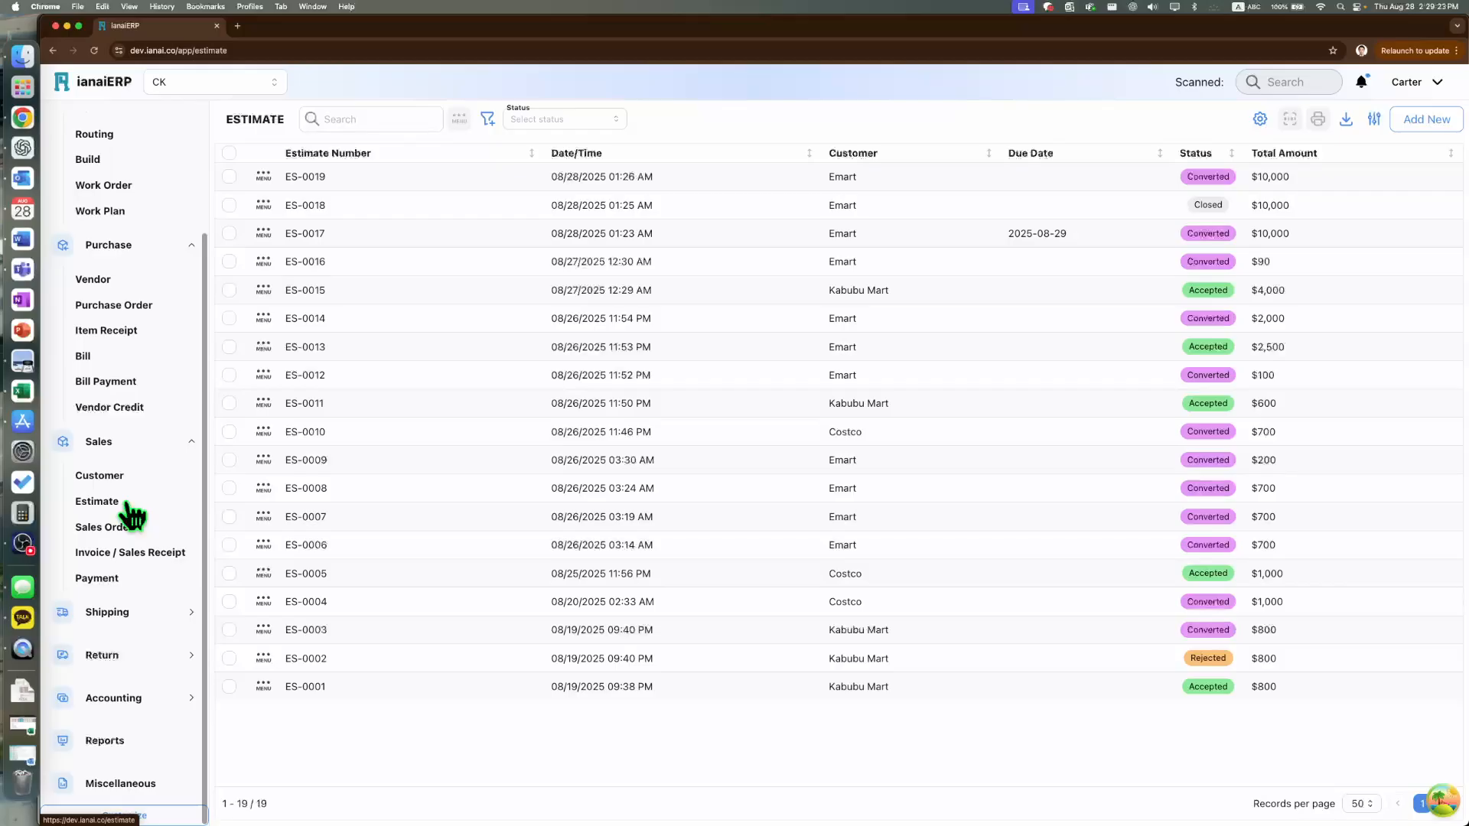
click(25, 545)
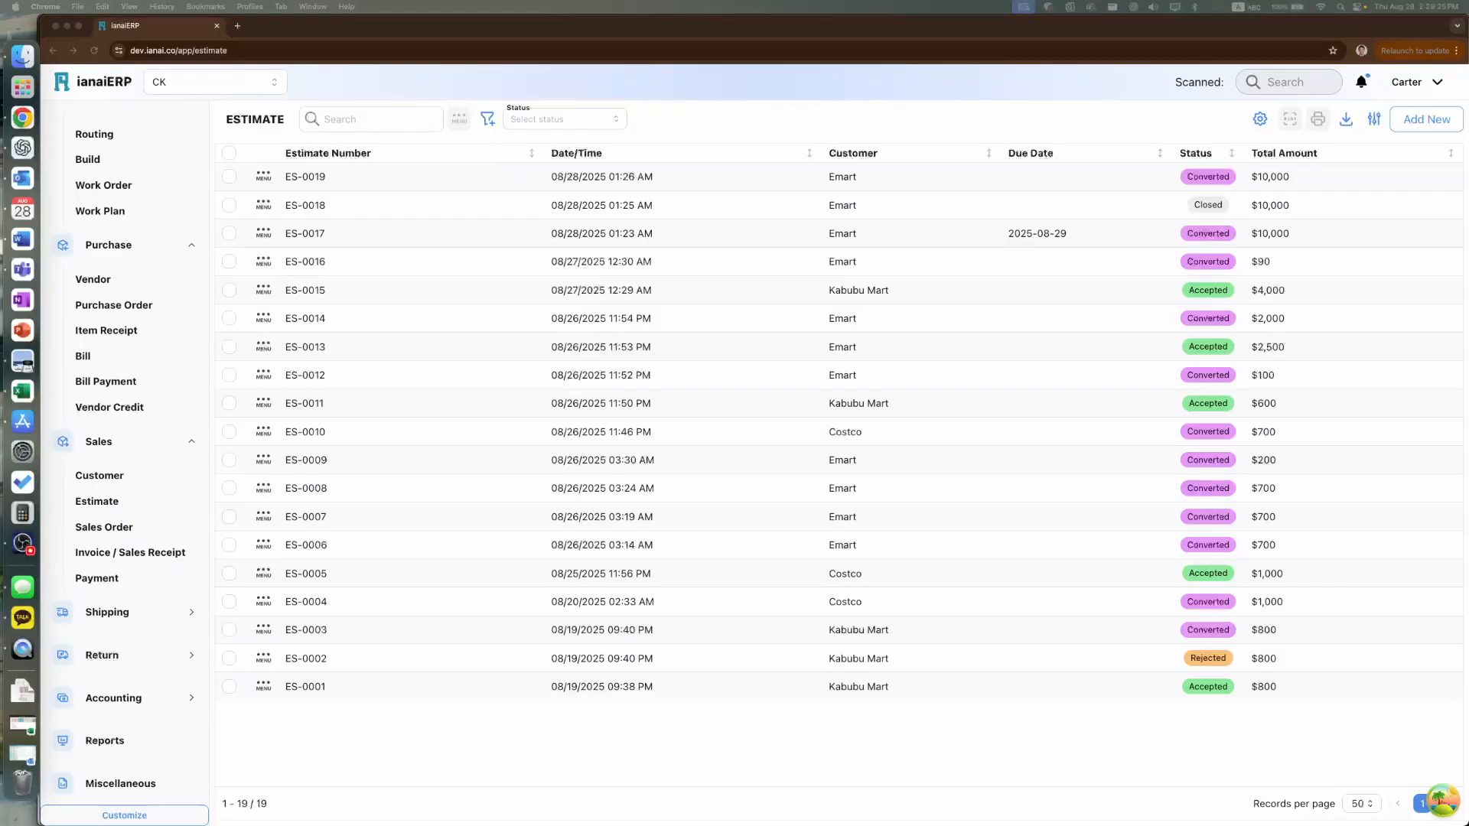